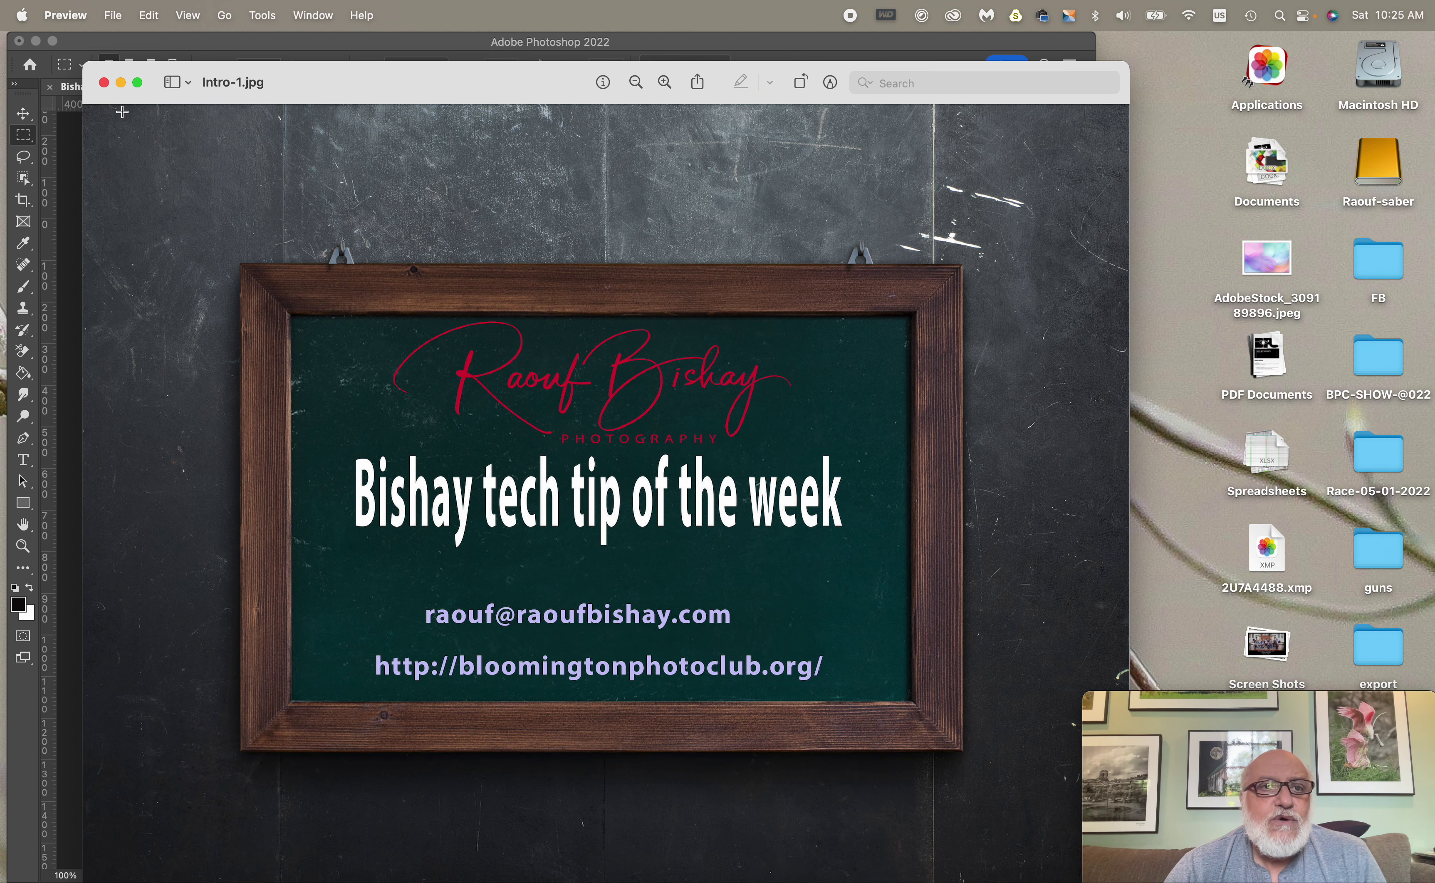
Step: Close the intro slide and select the entire 982 × 1309 px orchid photo
{"action": "left_click", "coordinate": [104, 83]}
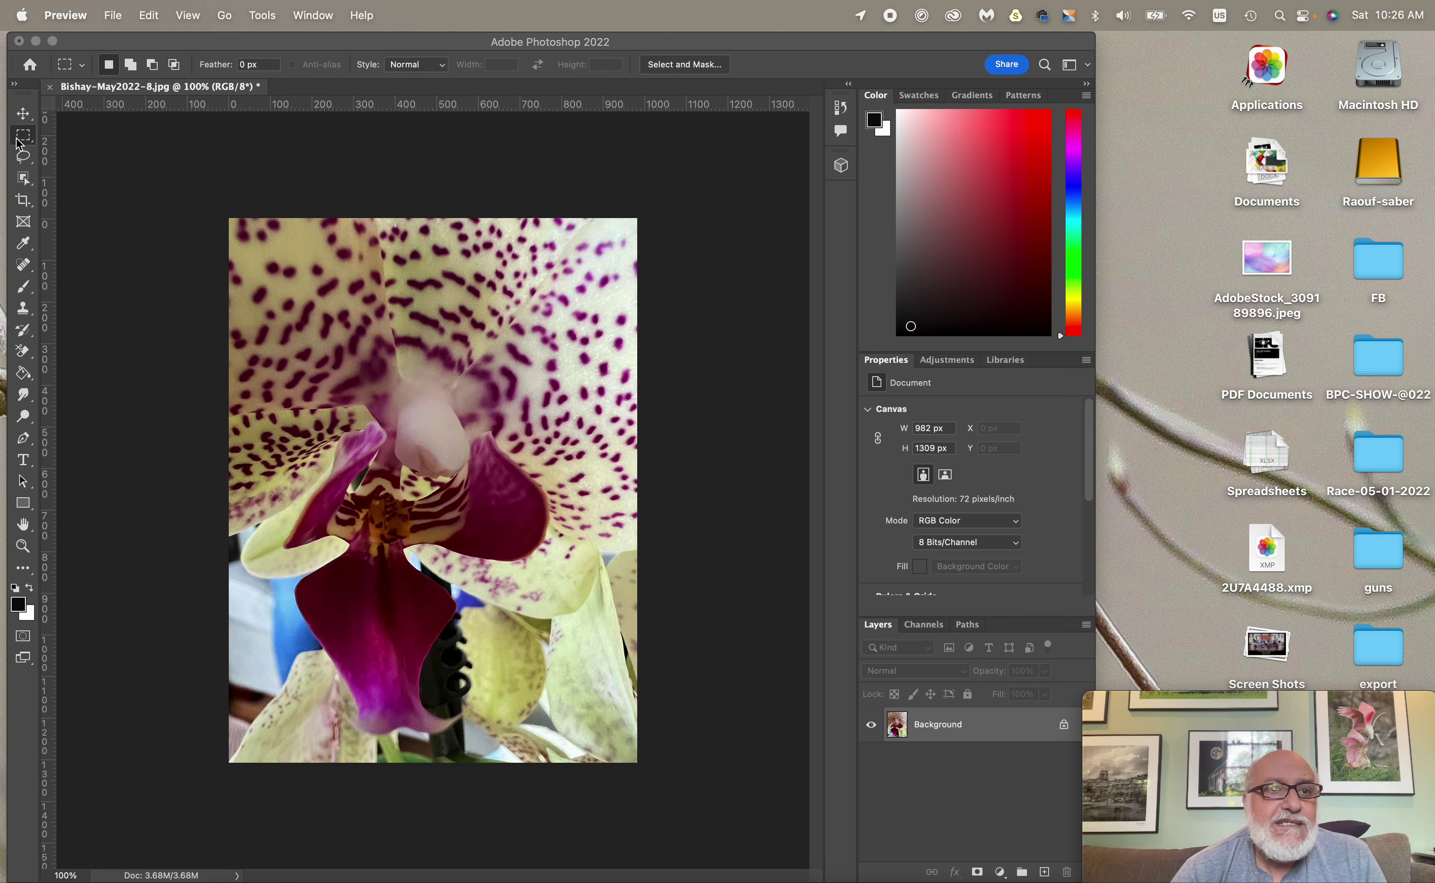
{"action": "left_click", "coordinate": [24, 156]}
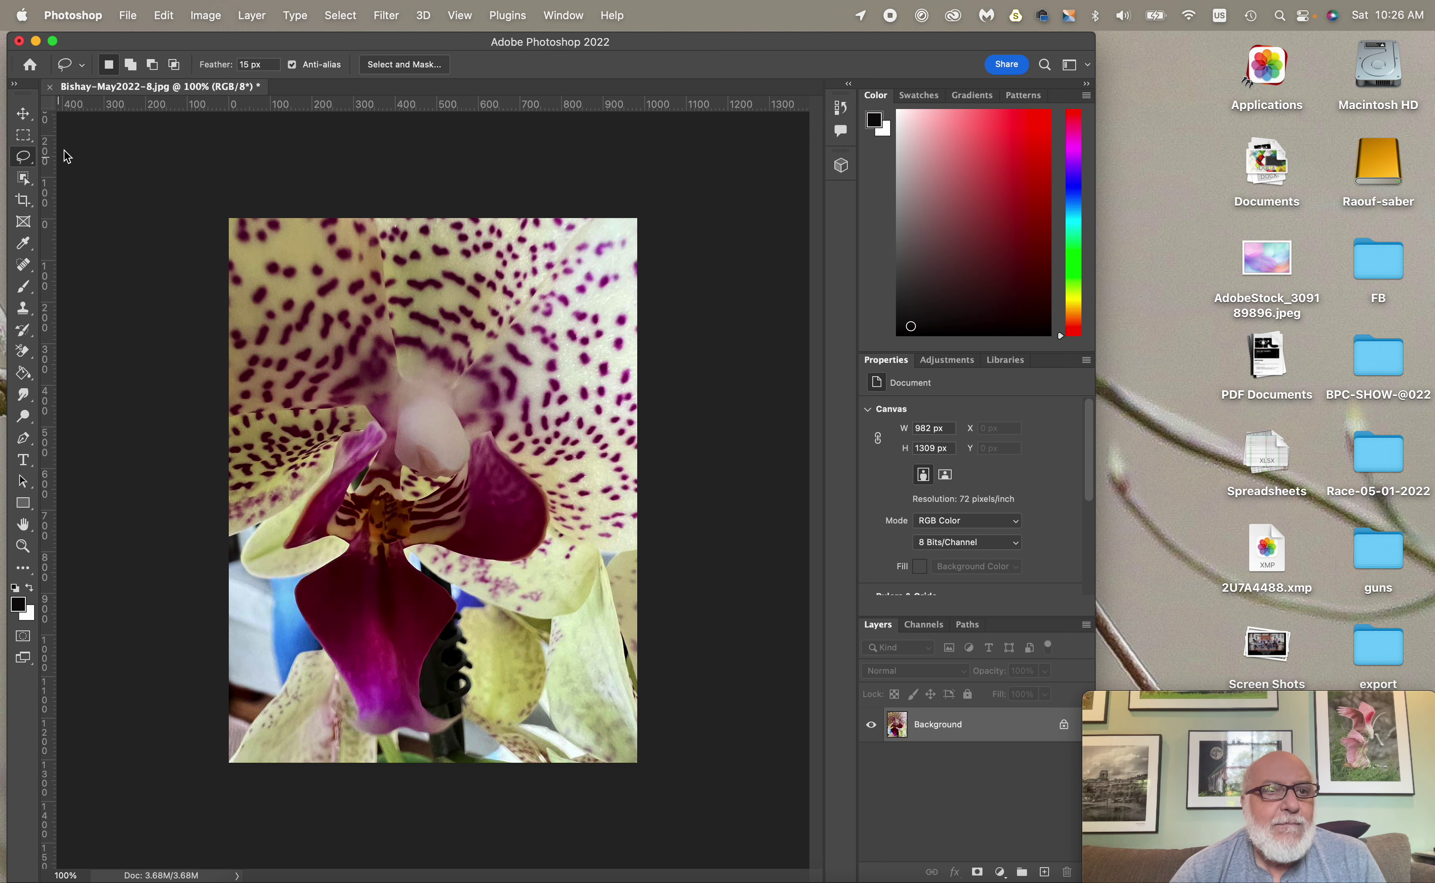
{"action": "left_click", "coordinate": [23, 136]}
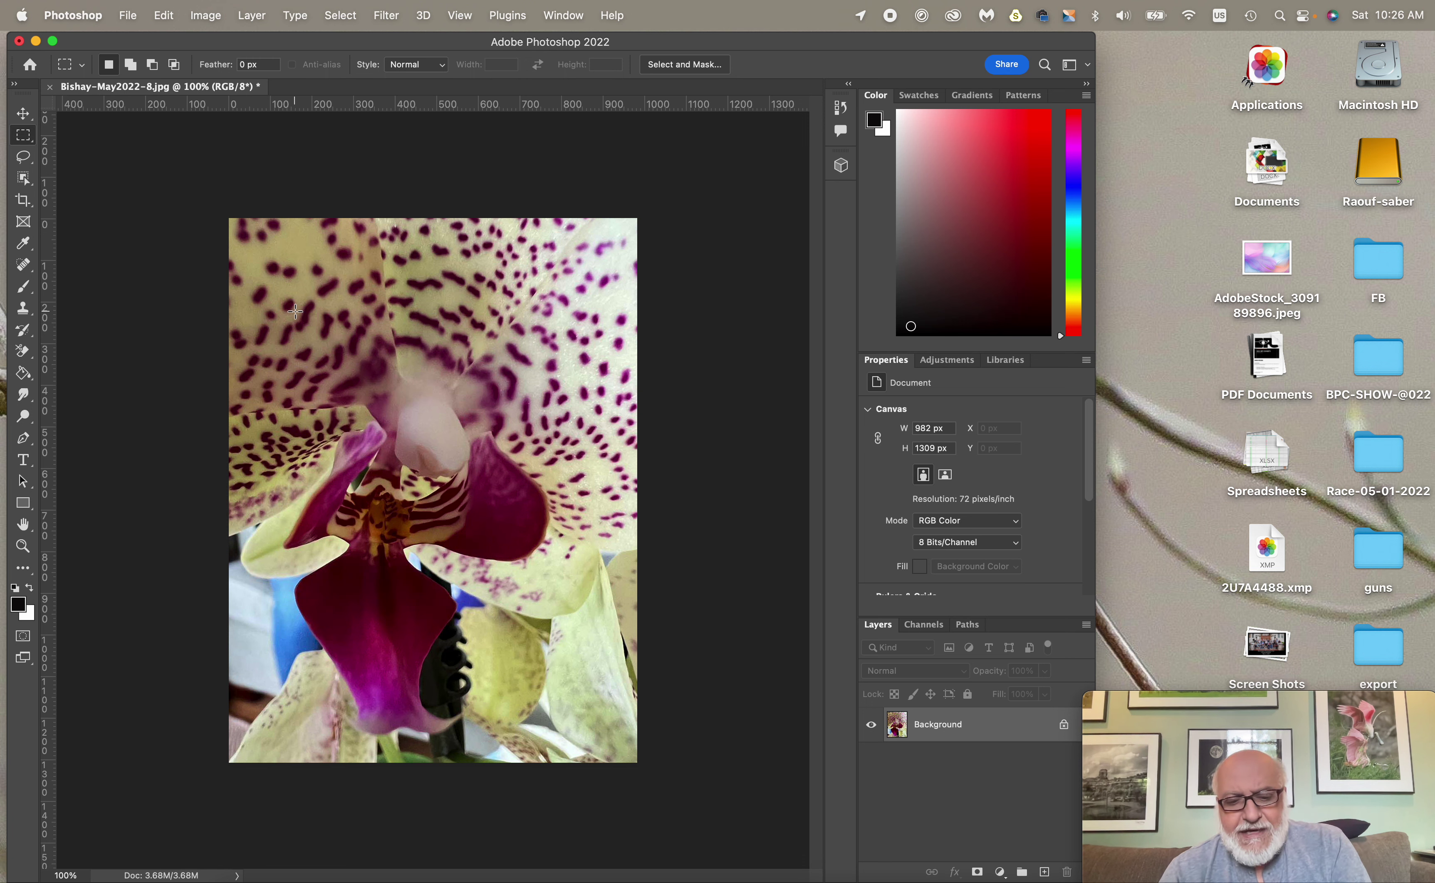
{"action": "key", "text": "super+a"}
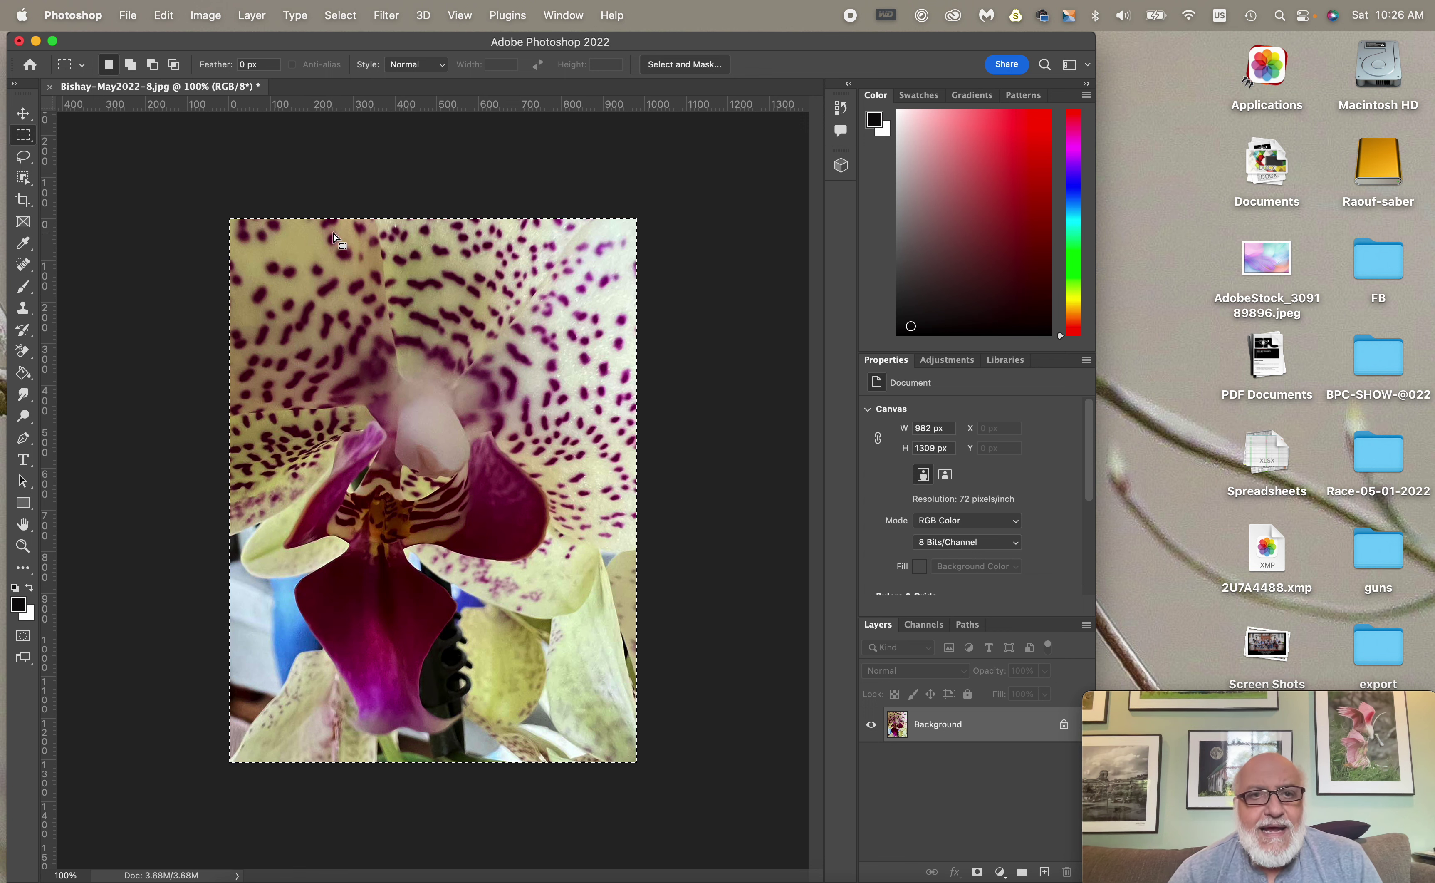
Step: Create a new white 982 × 1309 px document from the Clipboard preset
{"action": "left_click", "coordinate": [125, 20]}
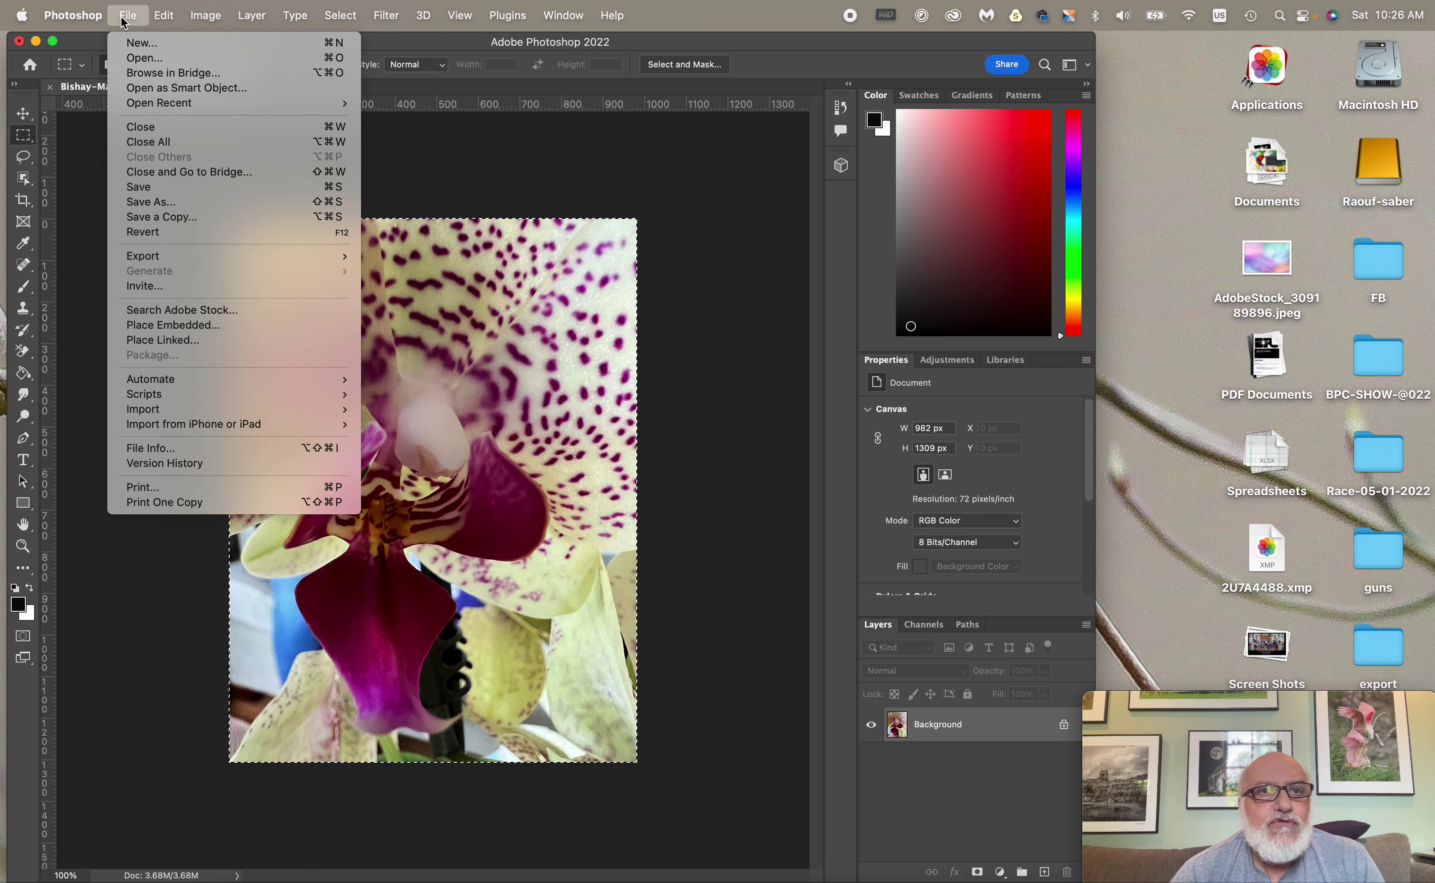
{"action": "left_click", "coordinate": [137, 43]}
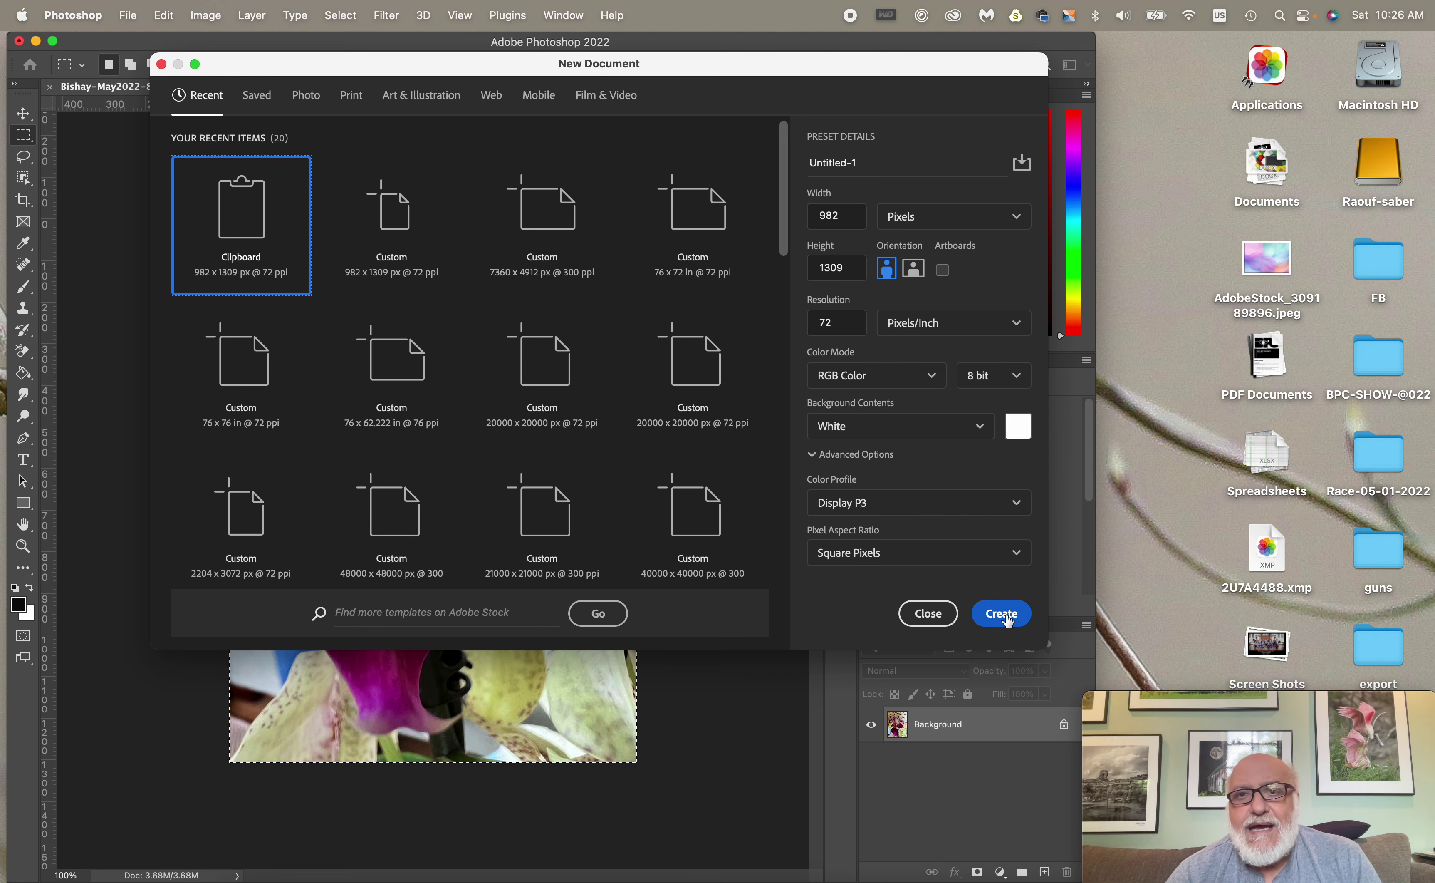
{"action": "left_click", "coordinate": [1006, 616]}
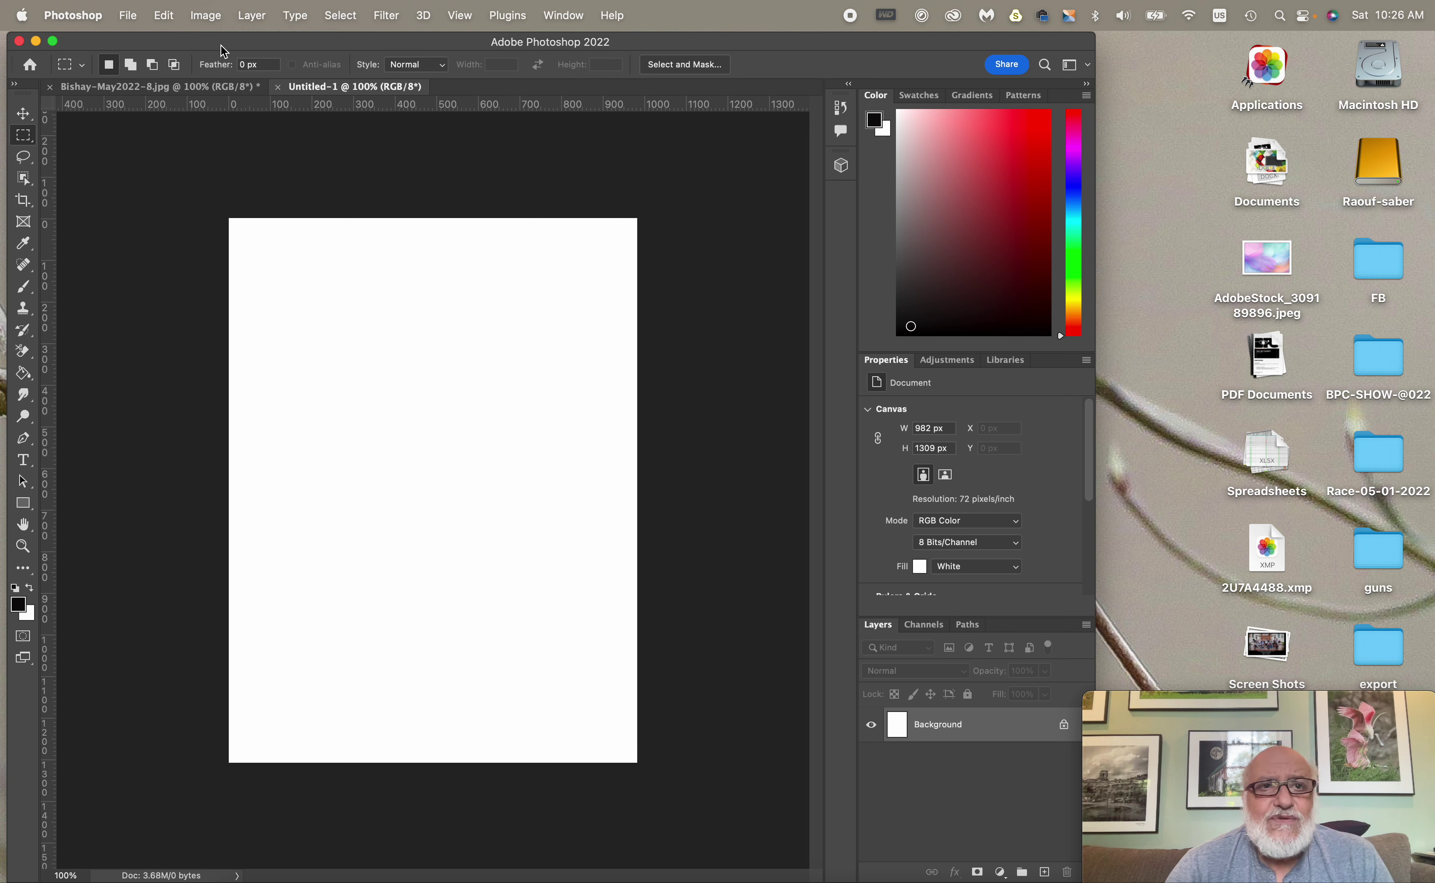
Step: Resize Untitled-1 to 200% width (1964 × 2618 px) and fit it on screen
{"action": "left_click", "coordinate": [206, 17]}
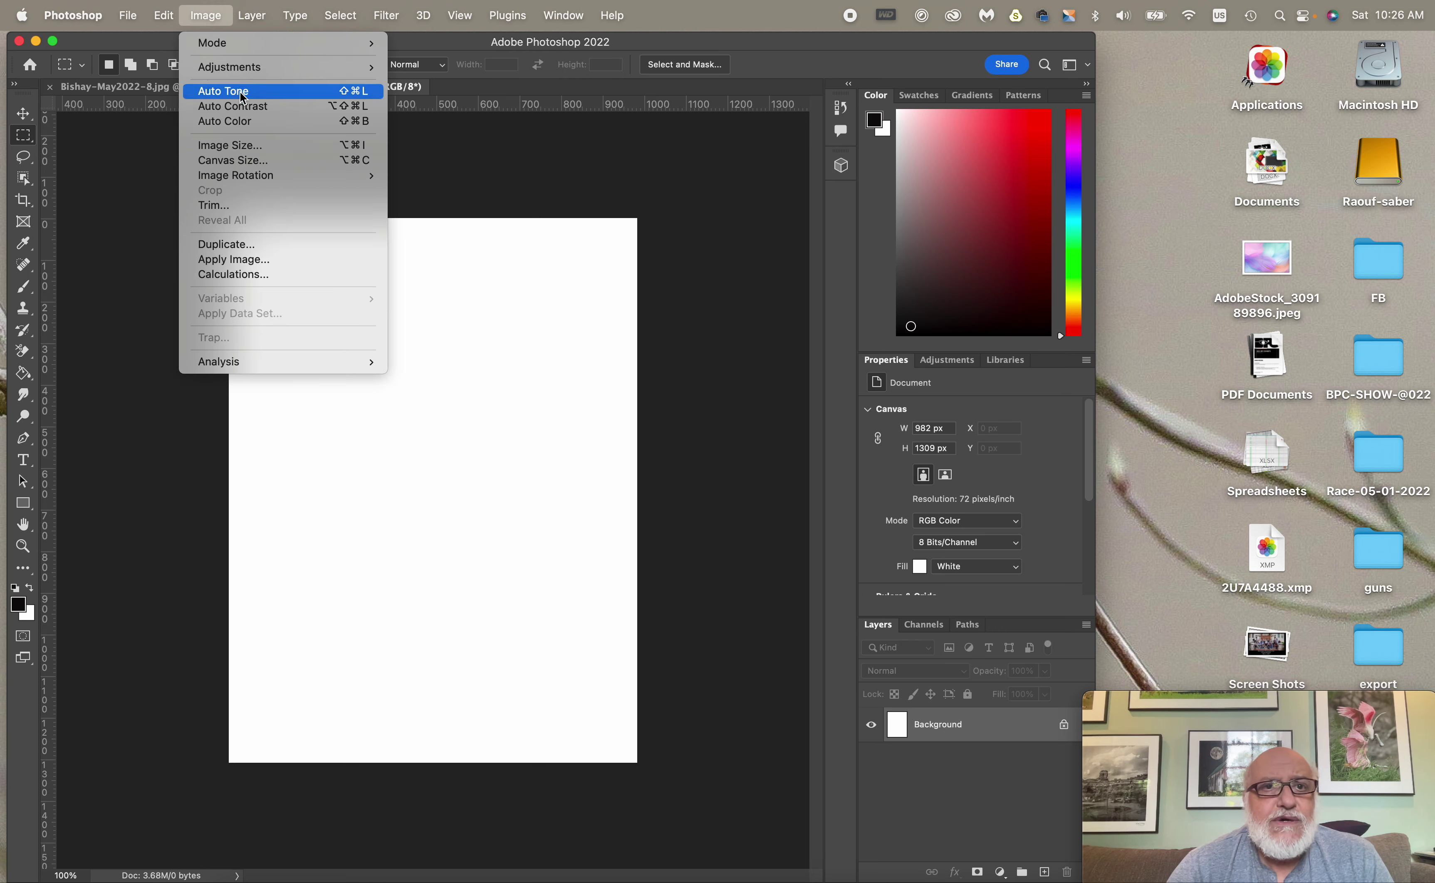
{"action": "left_click", "coordinate": [257, 147]}
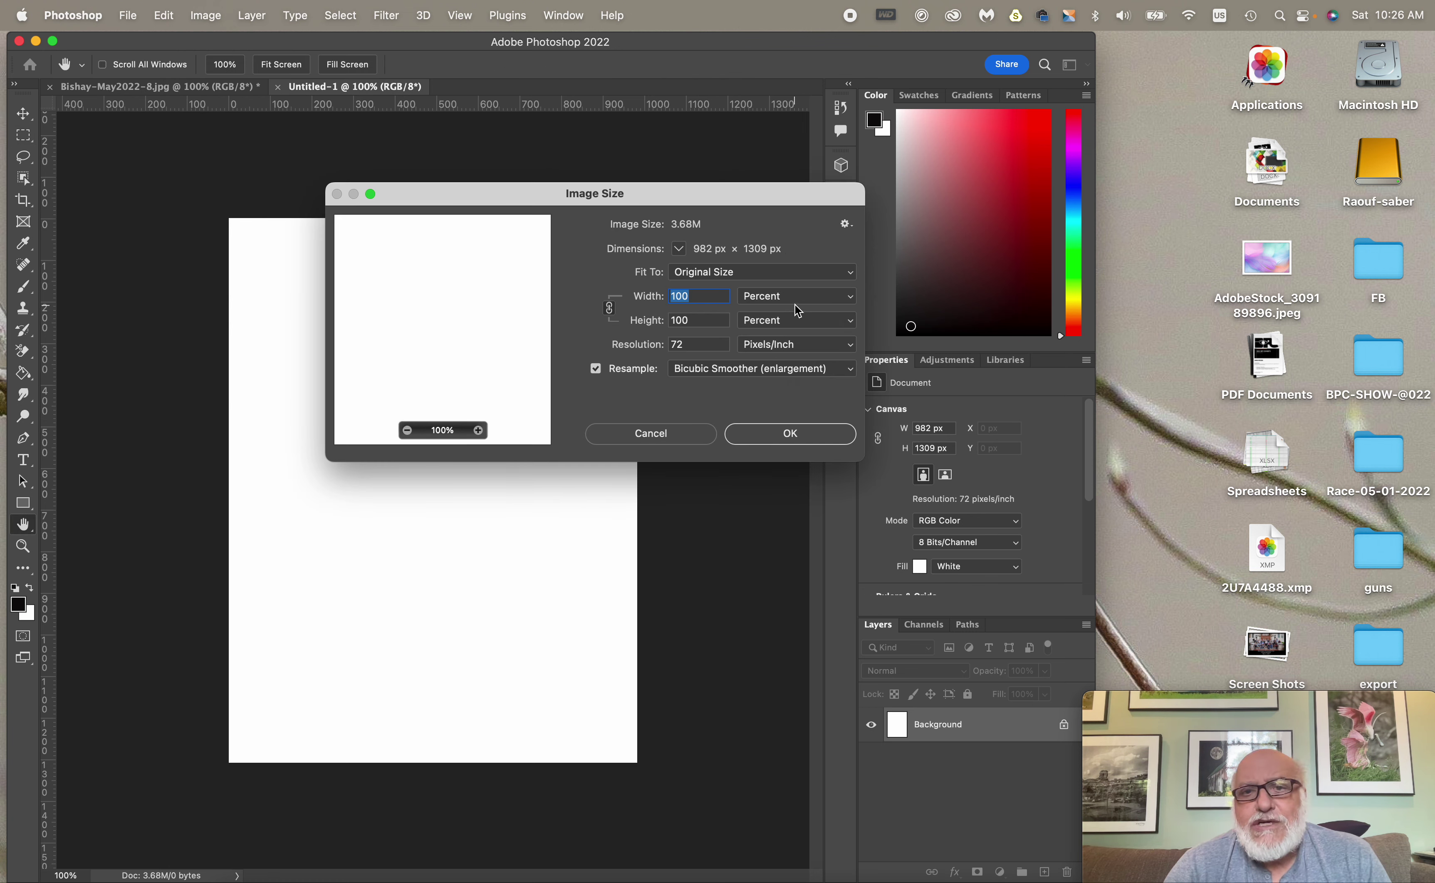
{"action": "type", "text": "200"}
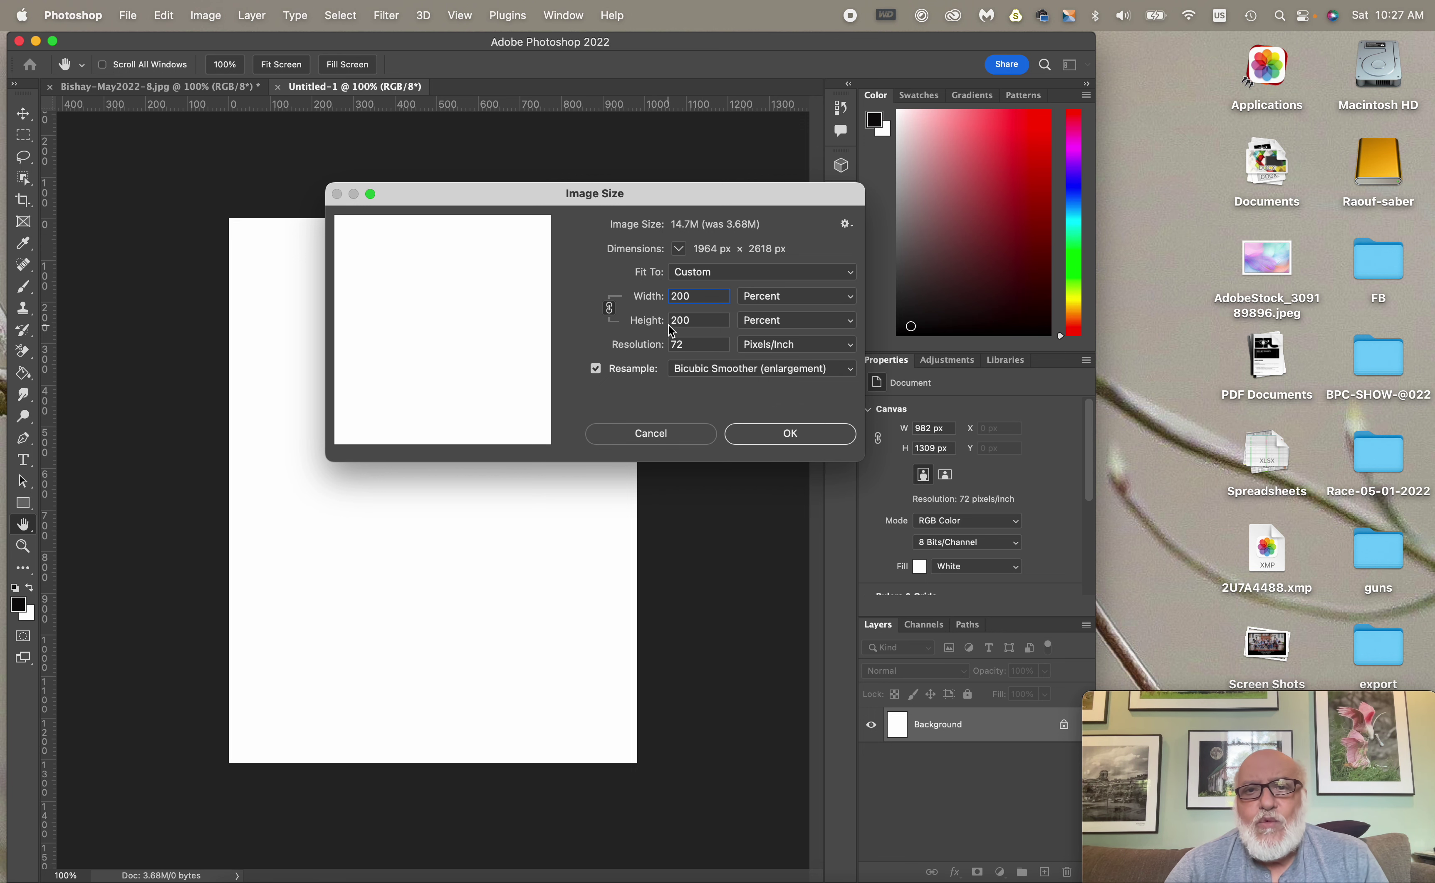
{"action": "left_click", "coordinate": [788, 439]}
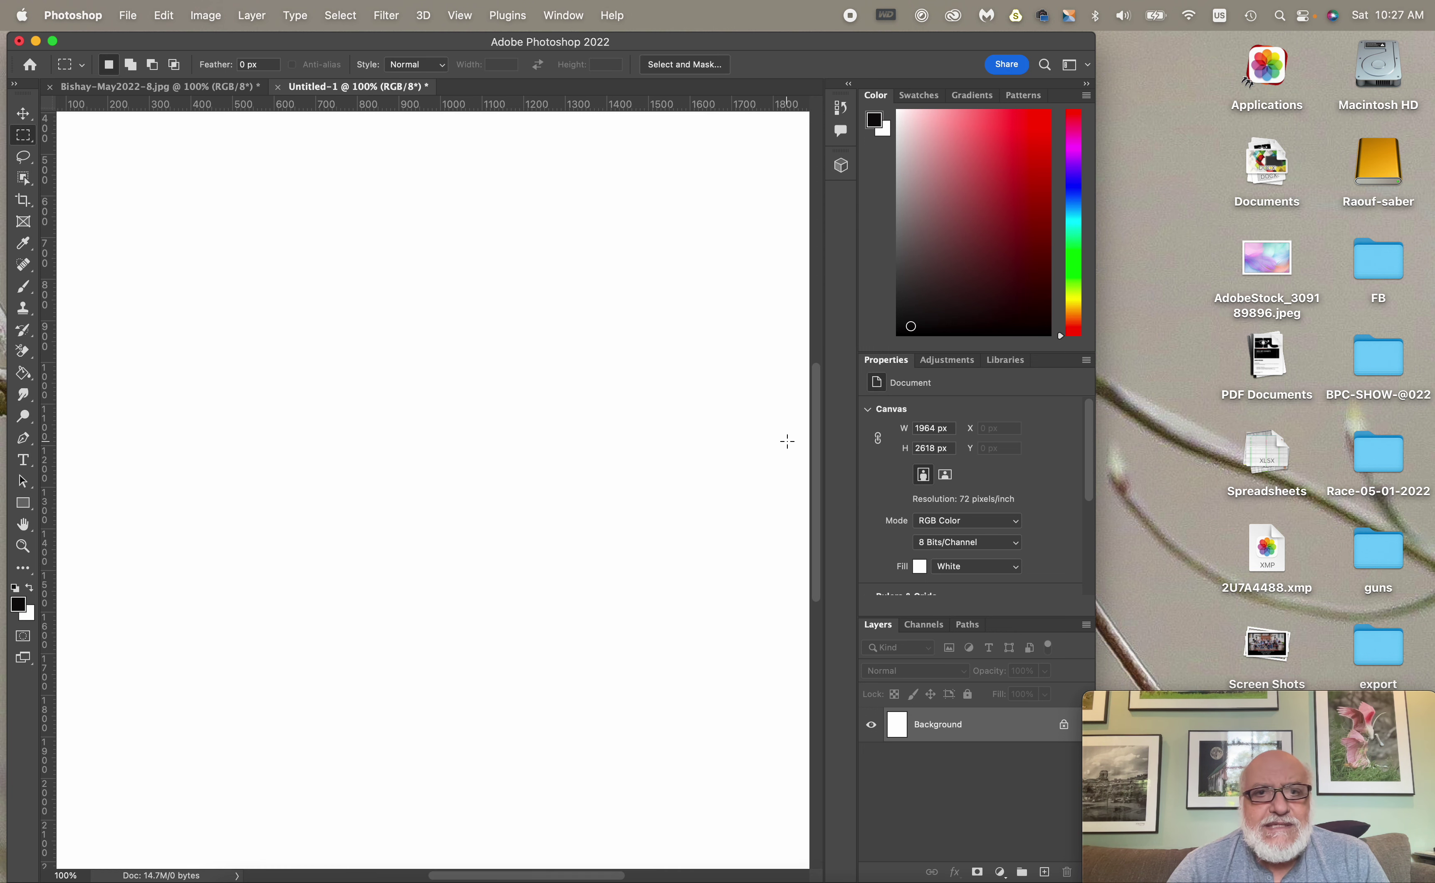
{"action": "key", "text": "super+0"}
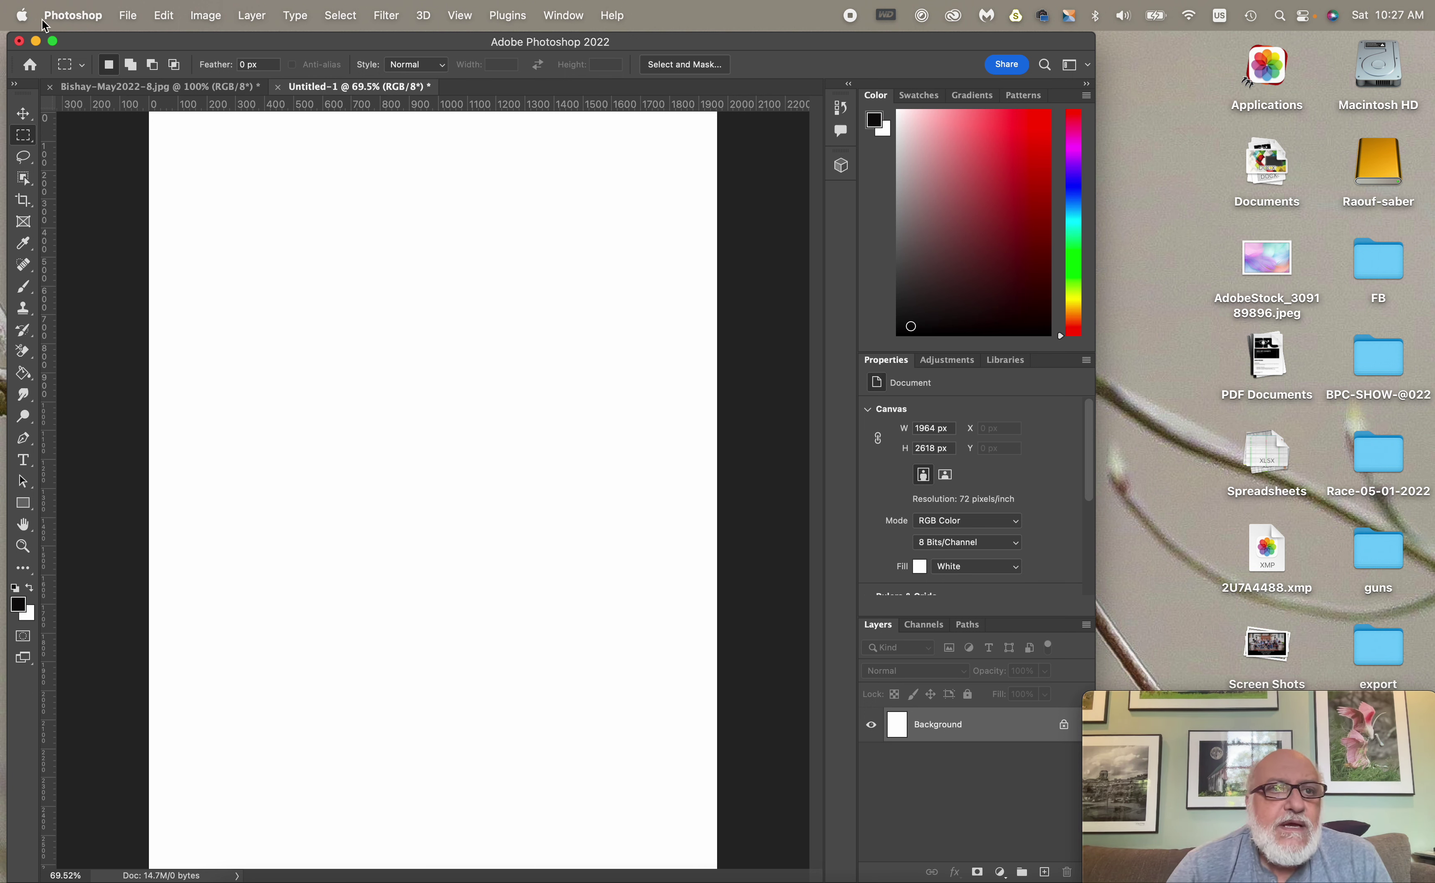
Step: Drag the orchid photo into Untitled-1 as Layer 1 and position it at X 464, Y 752
{"action": "left_click", "coordinate": [125, 88]}
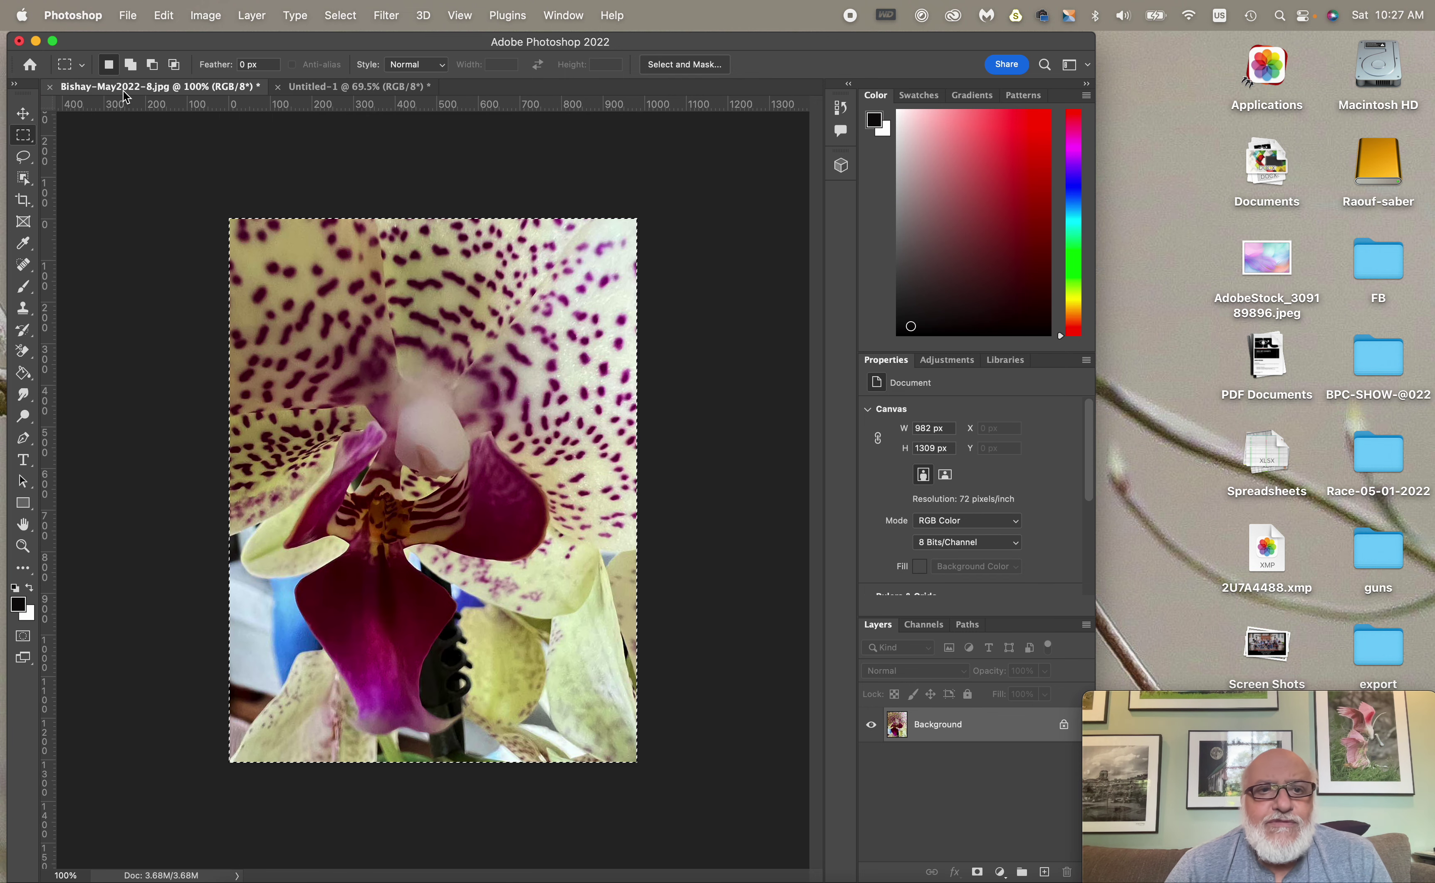
{"action": "left_click", "coordinate": [23, 113]}
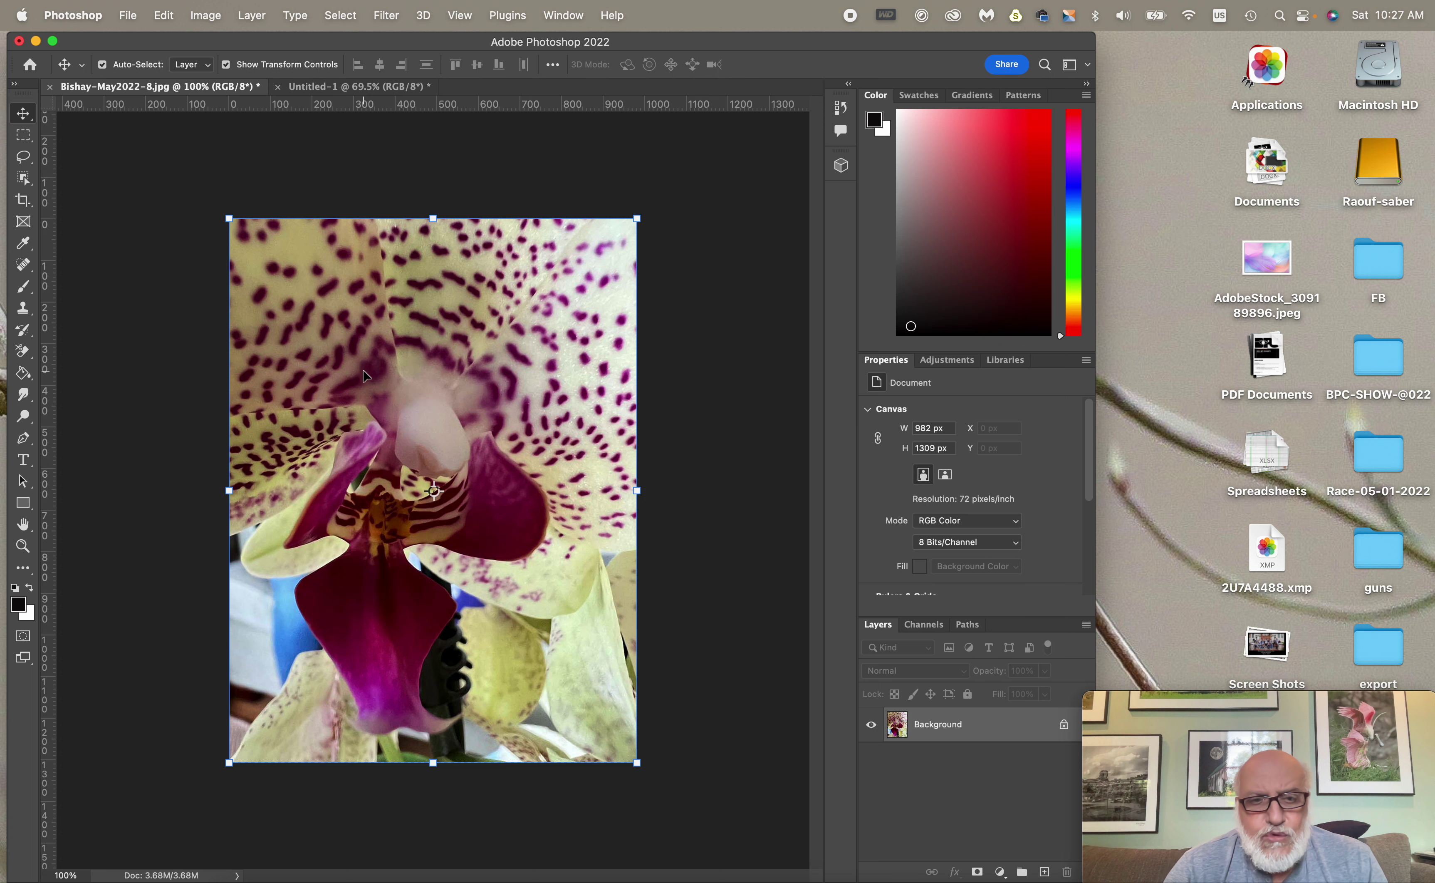
{"action": "left_click_drag", "start_coordinate": [396, 392], "coordinate": [427, 460]}
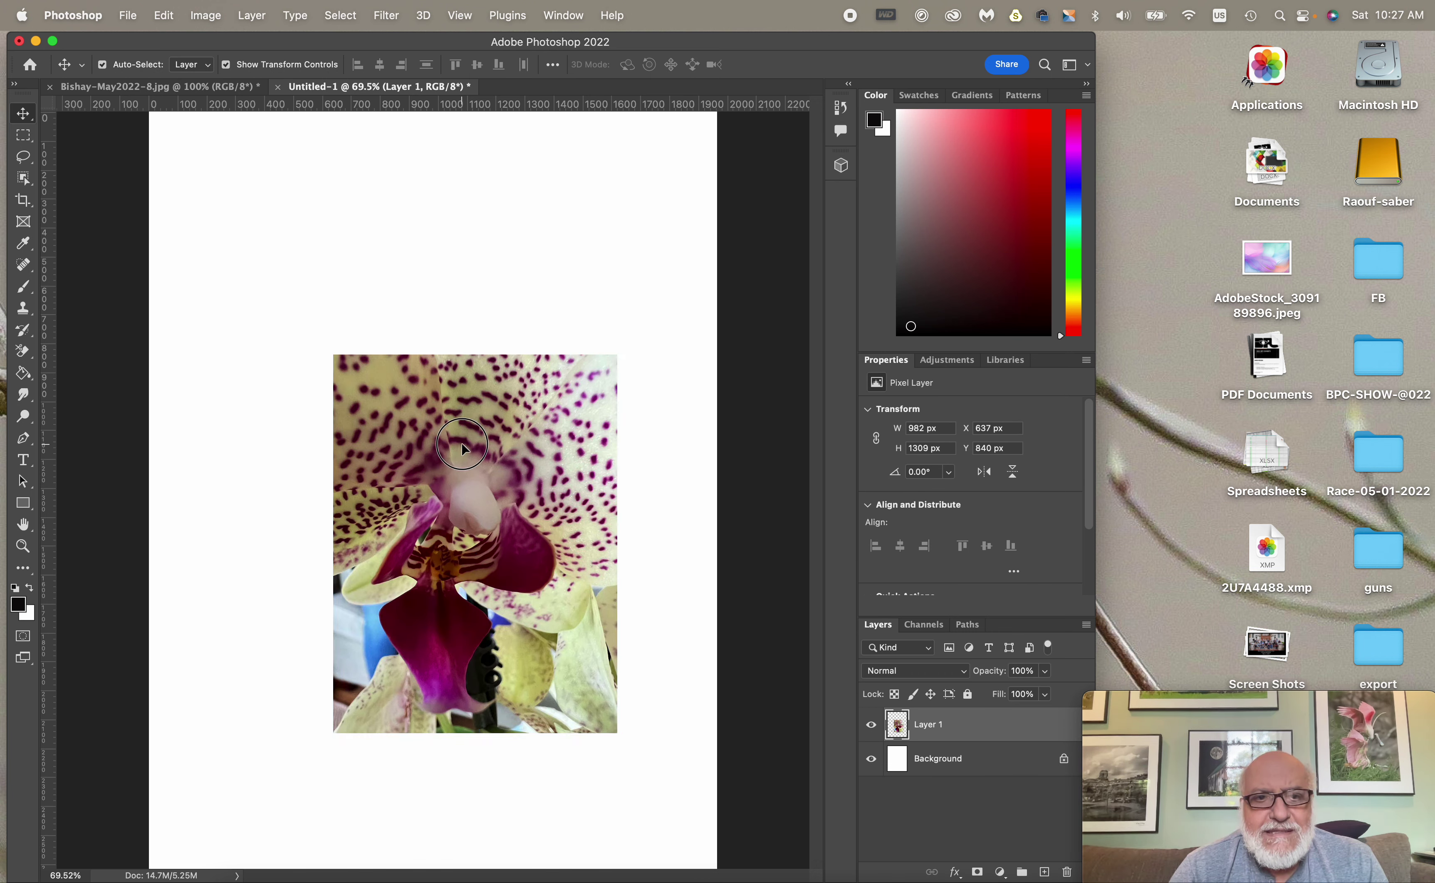
{"action": "left_click_drag", "start_coordinate": [464, 455], "coordinate": [410, 427]}
Step: Free-transform the orchid layer, rotating it about 13° clockwise, and commit the rotation
{"action": "left_click", "coordinate": [420, 426]}
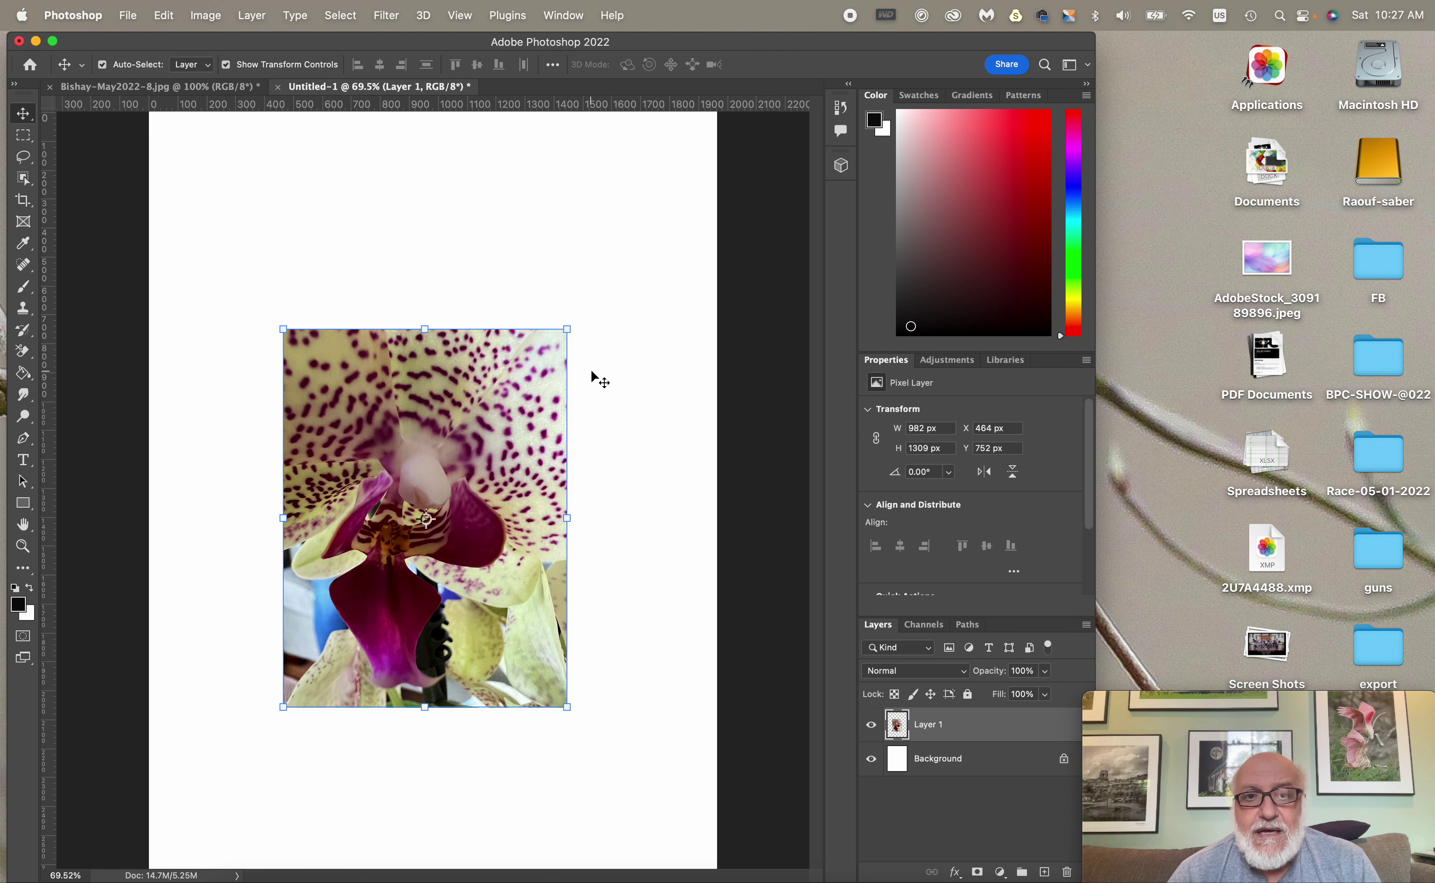
{"action": "left_click", "coordinate": [593, 310]}
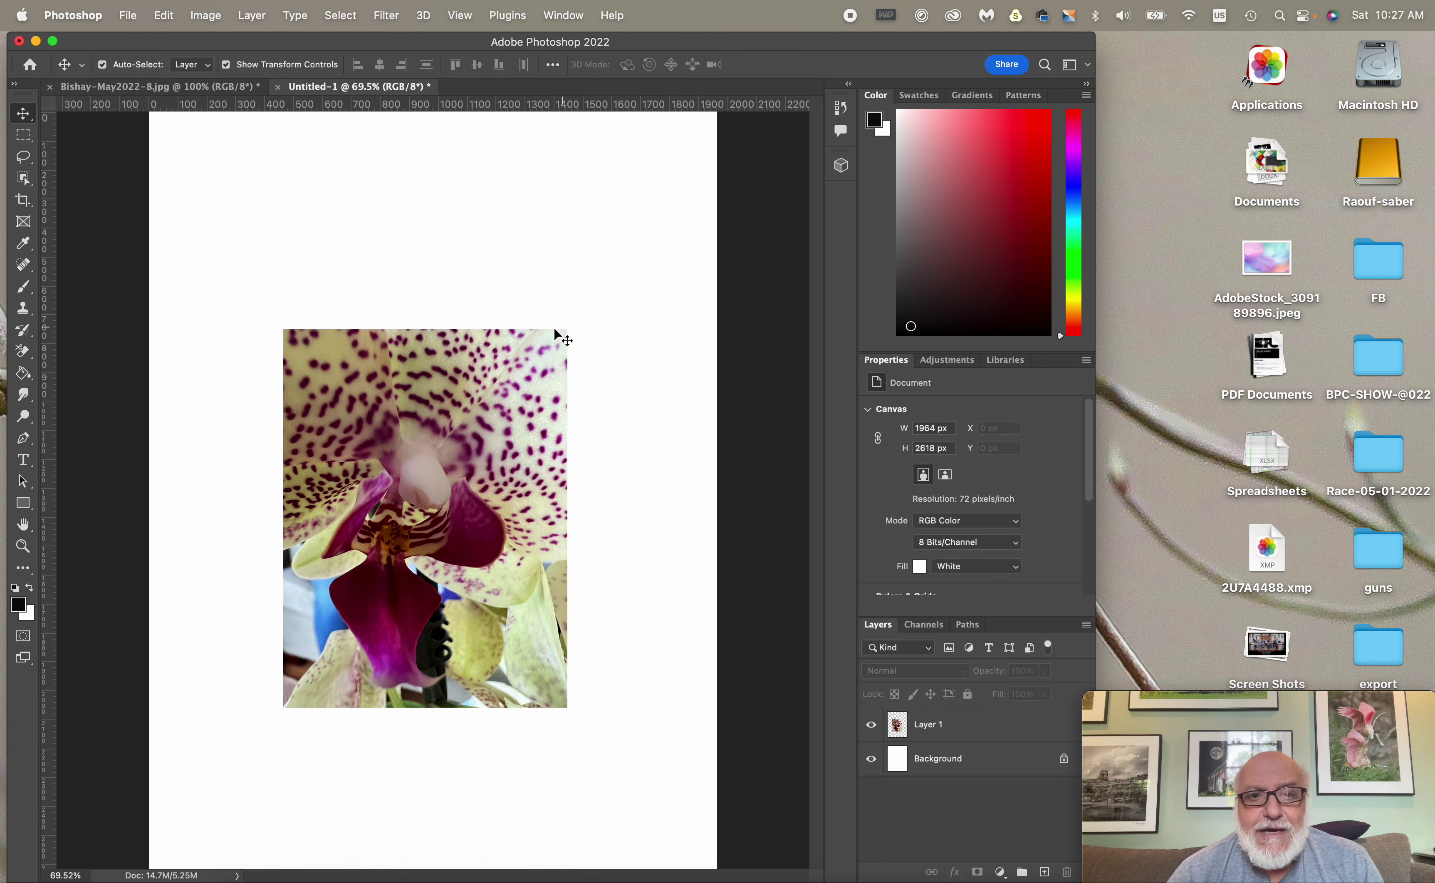
{"action": "left_click", "coordinate": [523, 362]}
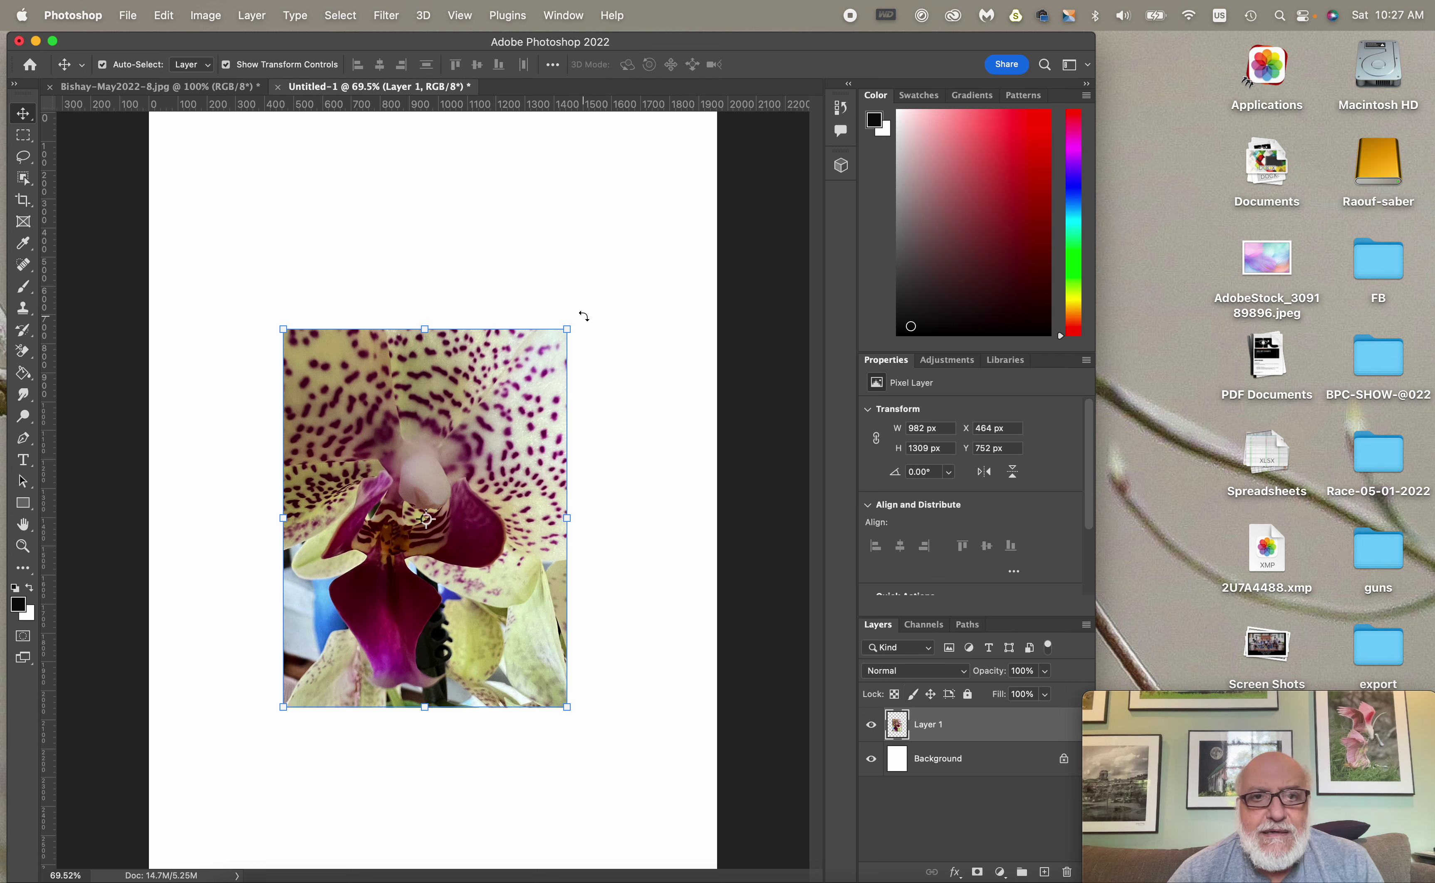
{"action": "left_click_drag", "start_coordinate": [580, 313], "coordinate": [605, 370]}
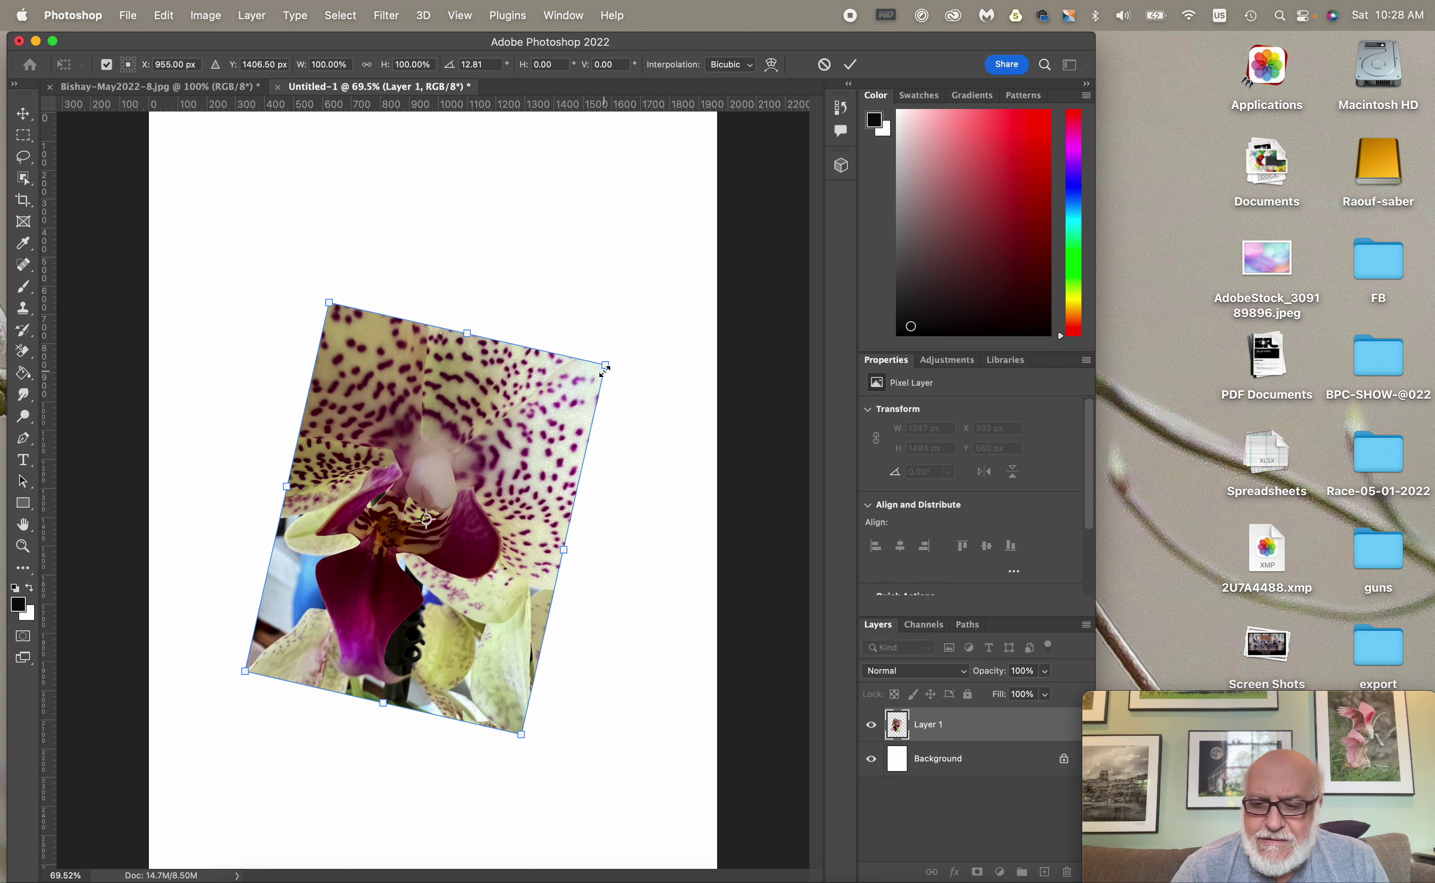
{"action": "key", "text": "Return"}
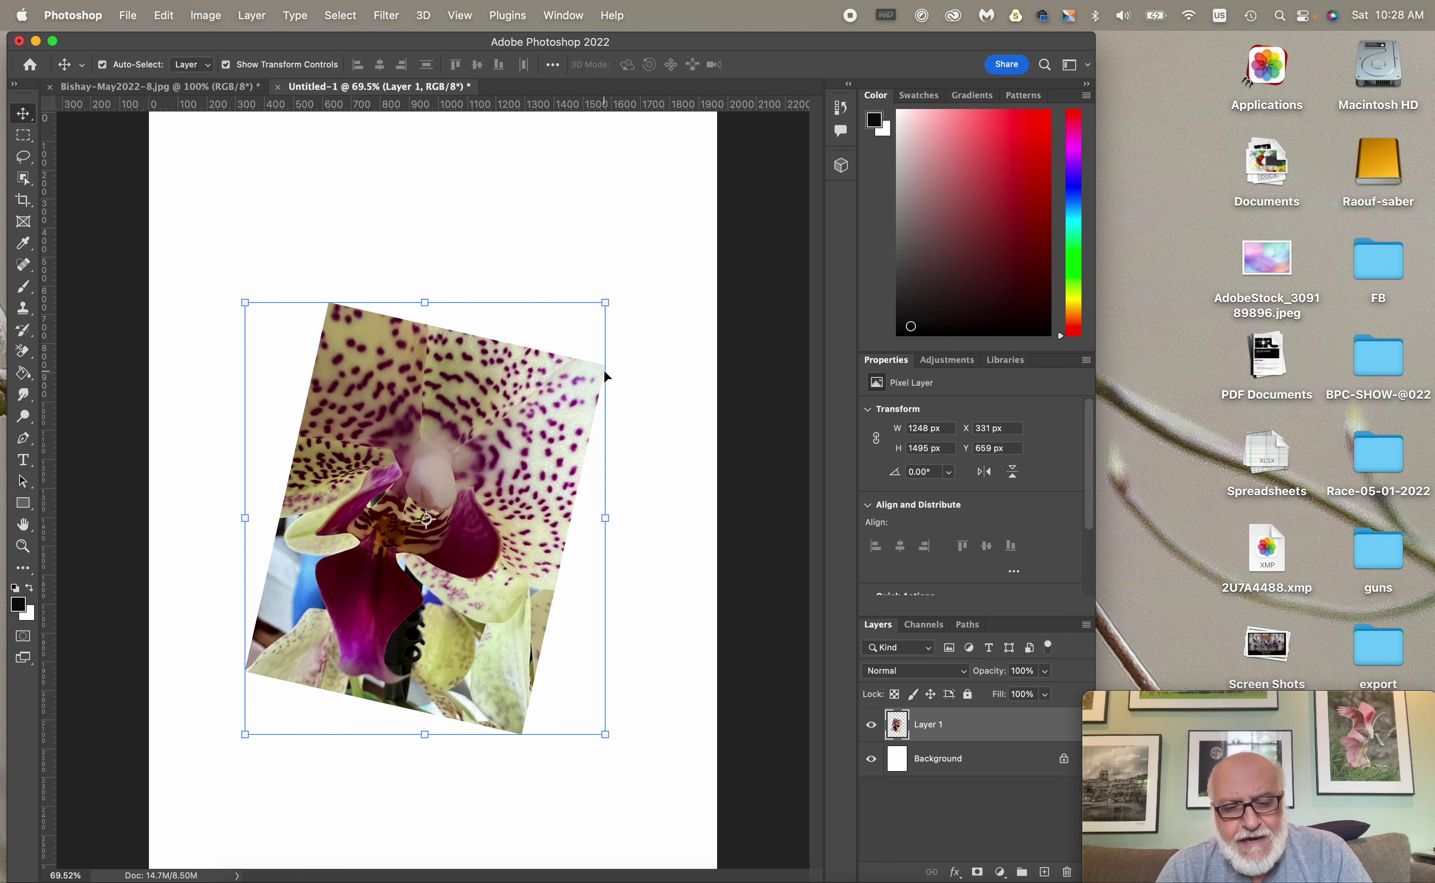
{"action": "key", "text": "super"}
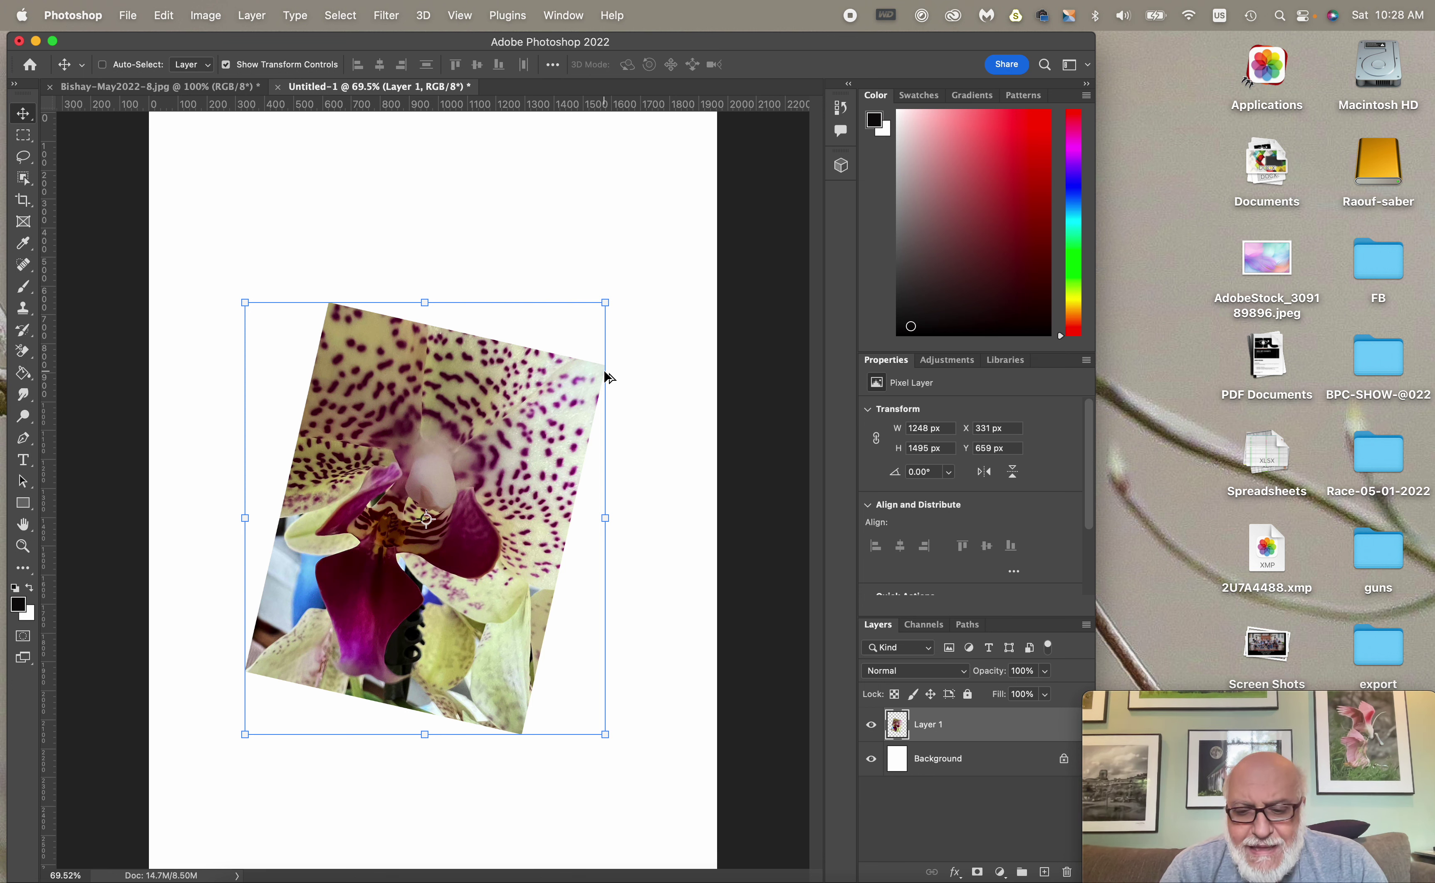
Step: Repeat duplicate-and-rotate up to Layer 1 copy 7, then re-enable Auto-Select
{"action": "key", "text": "super+alt+shift+t"}
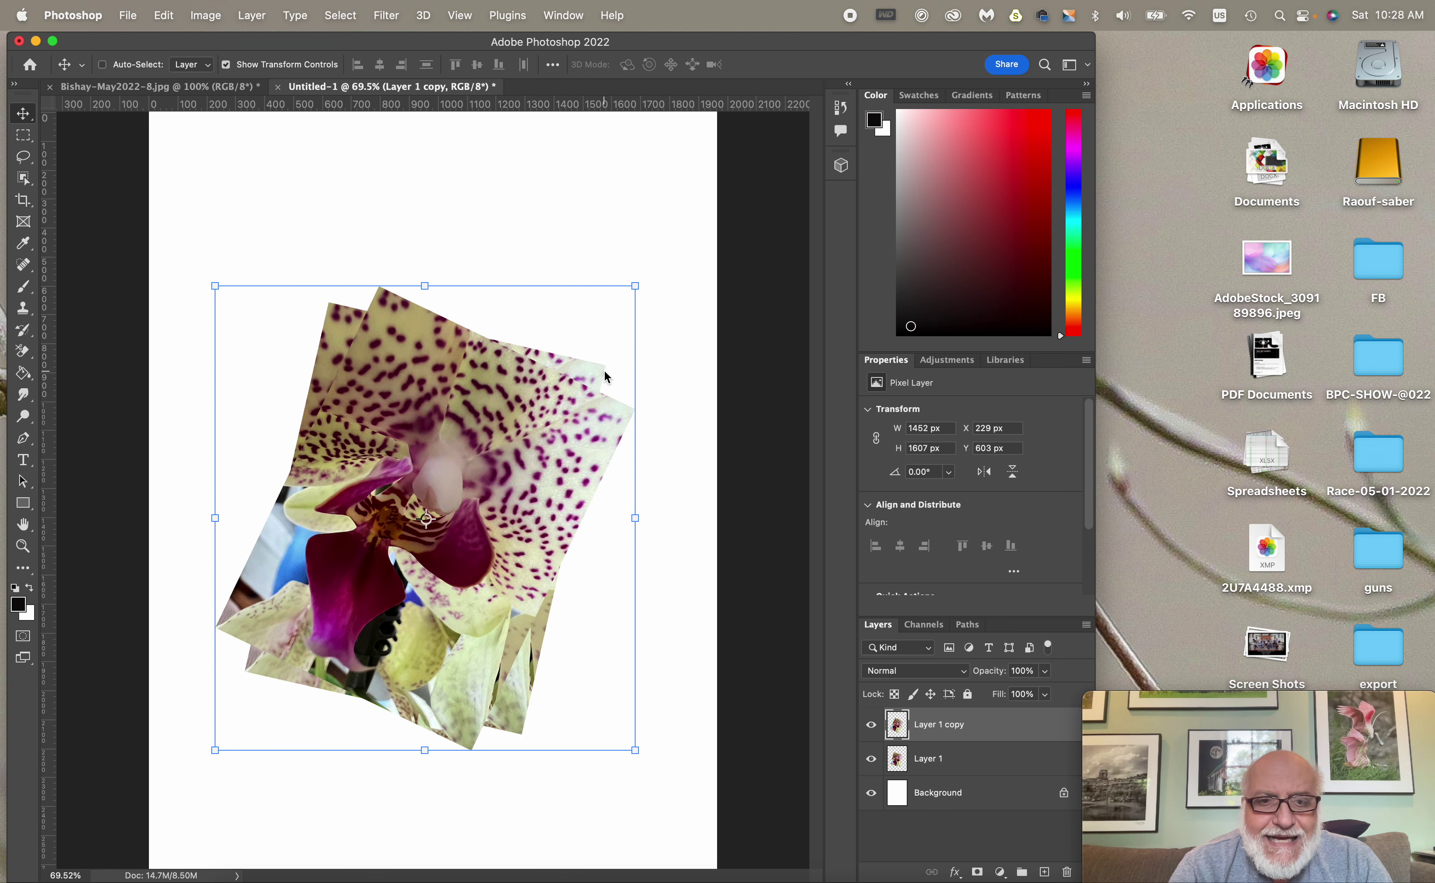
{"action": "key", "text": "super+alt+shift+t"}
{"action": "key", "text": "super+alt+shift+t"}
{"action": "key", "text": "super+alt+shift+t"}
{"action": "key", "text": "super+alt+shift+t"}
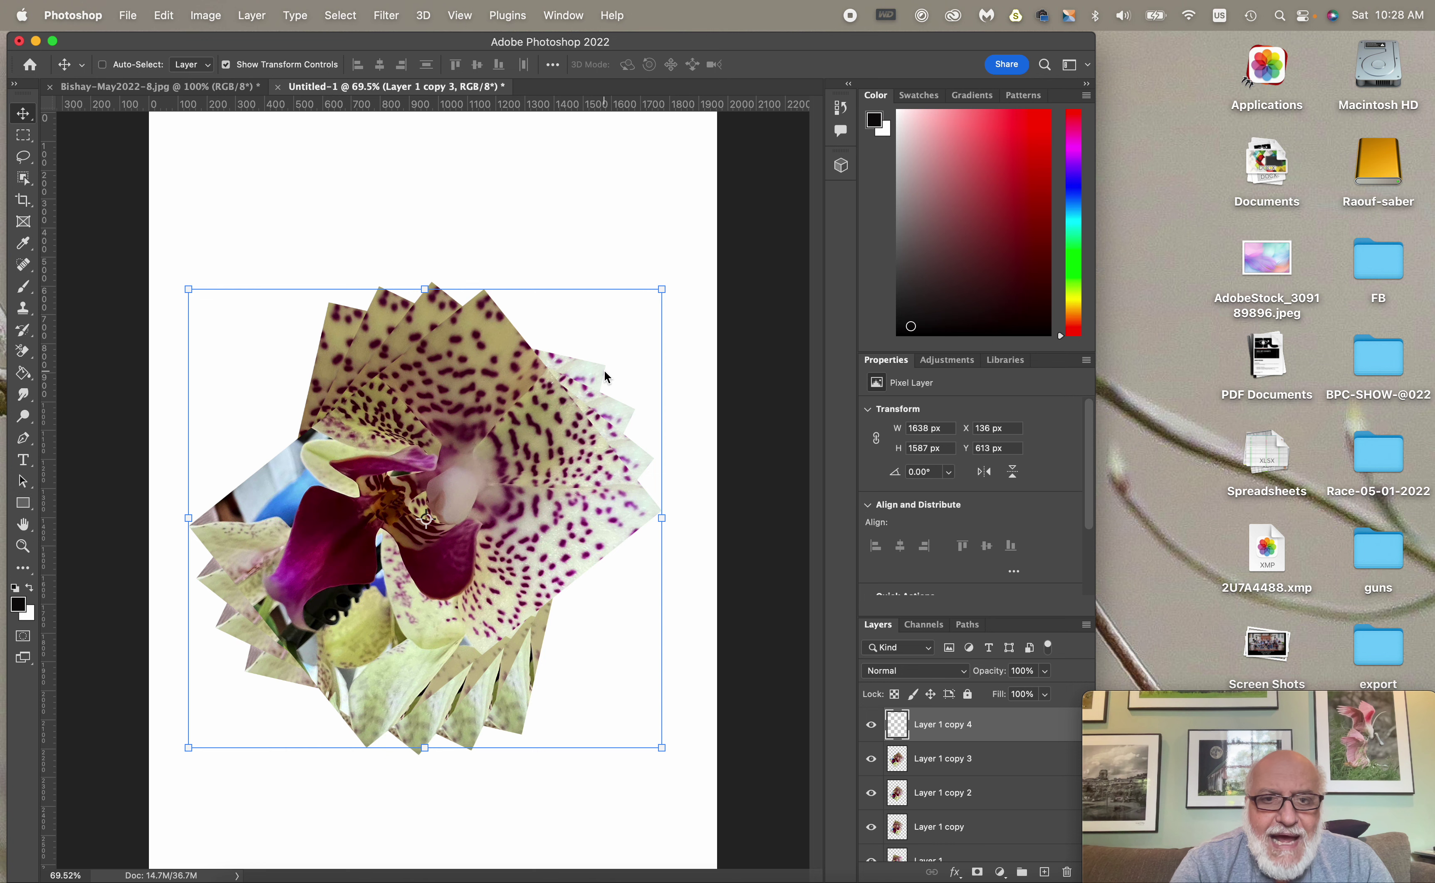
{"action": "key", "text": "super+alt+shift+t"}
{"action": "key", "text": "super+alt+shift+t"}
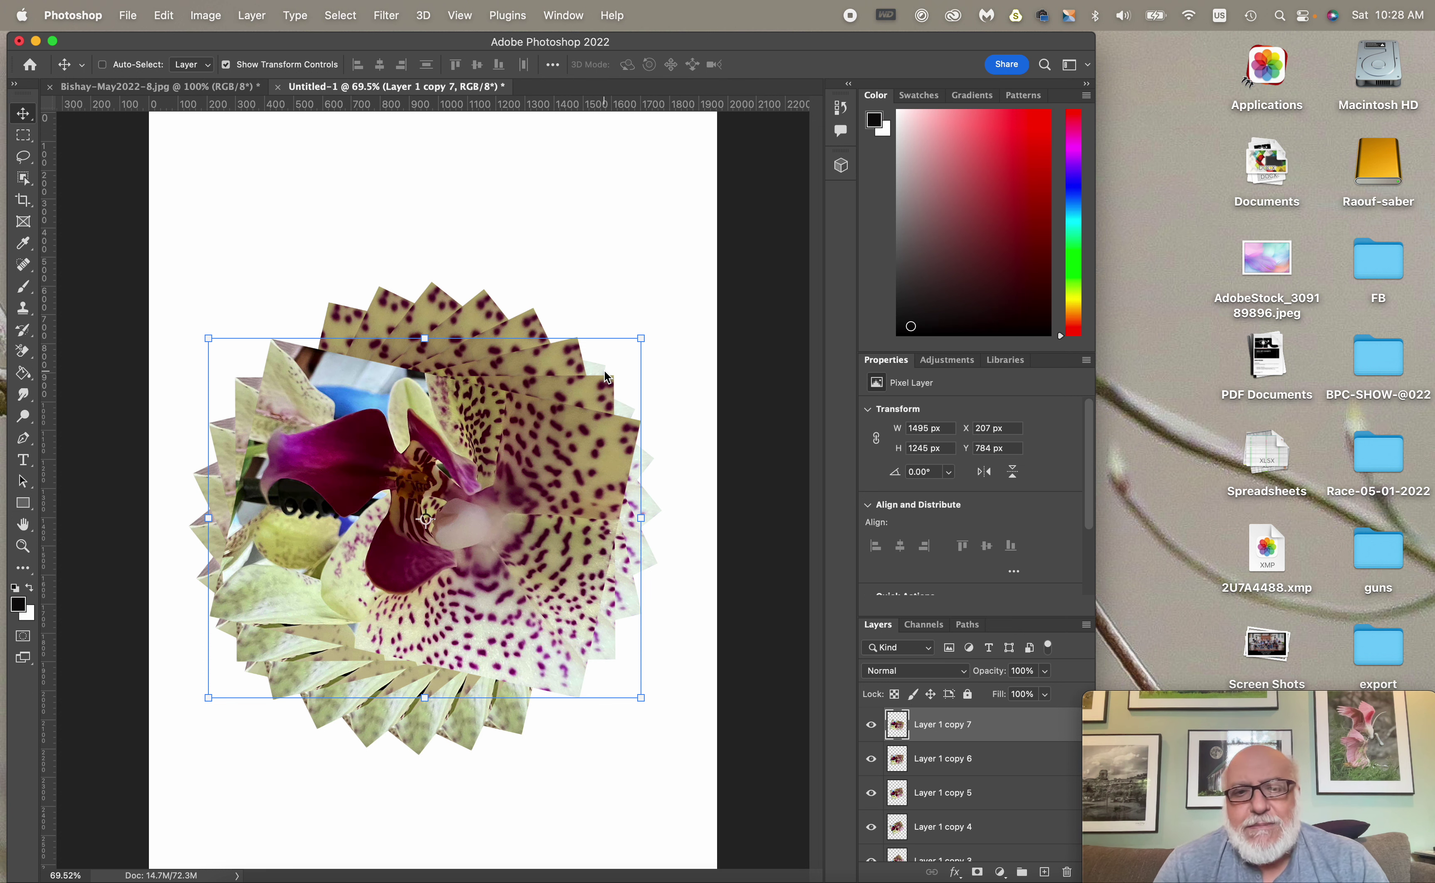
{"action": "key", "text": "super"}
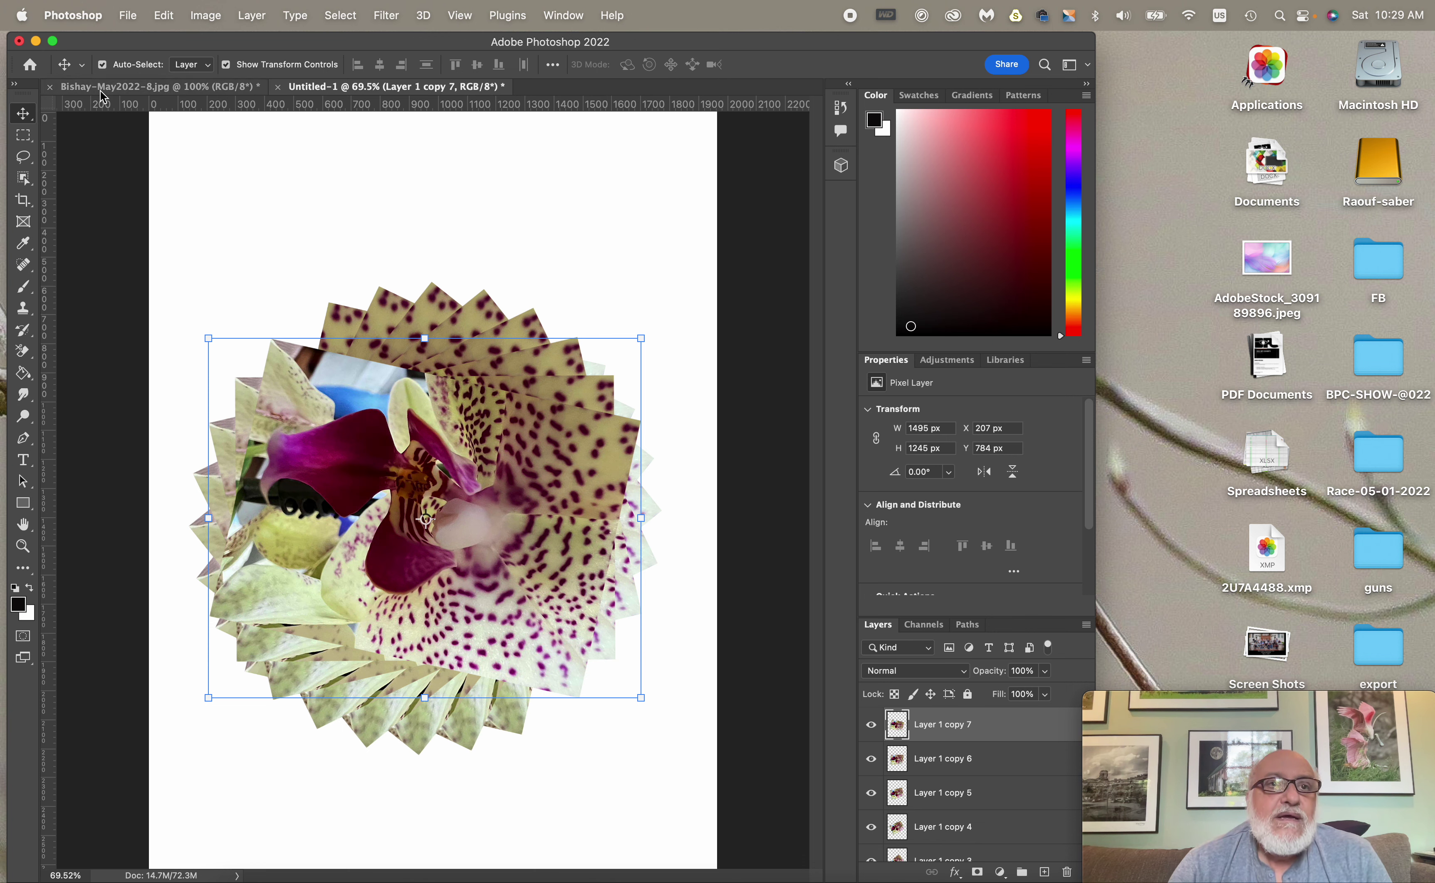
Step: Flatten all rotated orchid copies with Layer > Flatten Image
{"action": "left_click", "coordinate": [268, 22]}
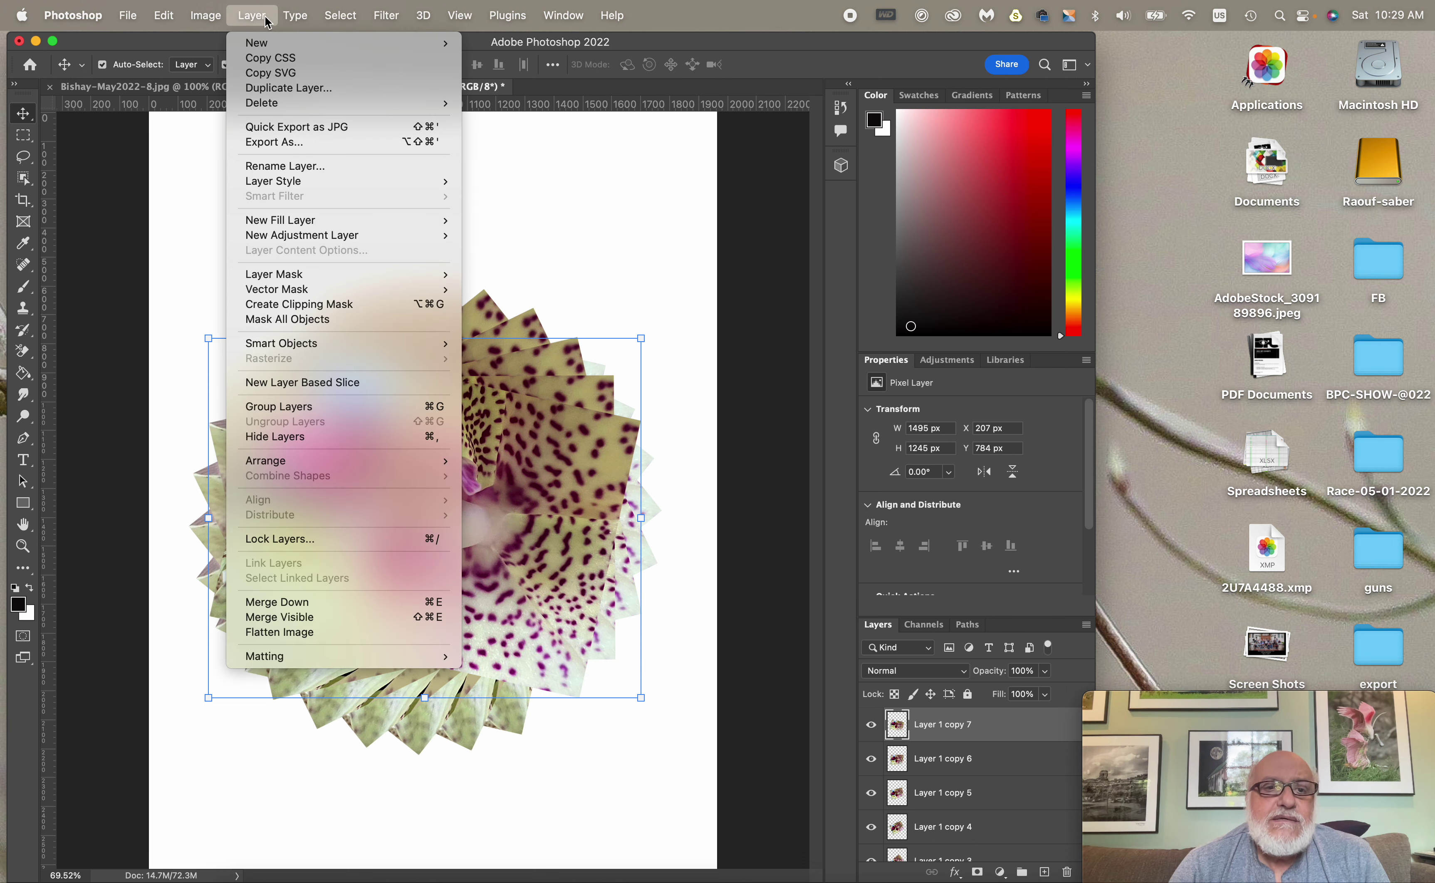
{"action": "left_click", "coordinate": [288, 632]}
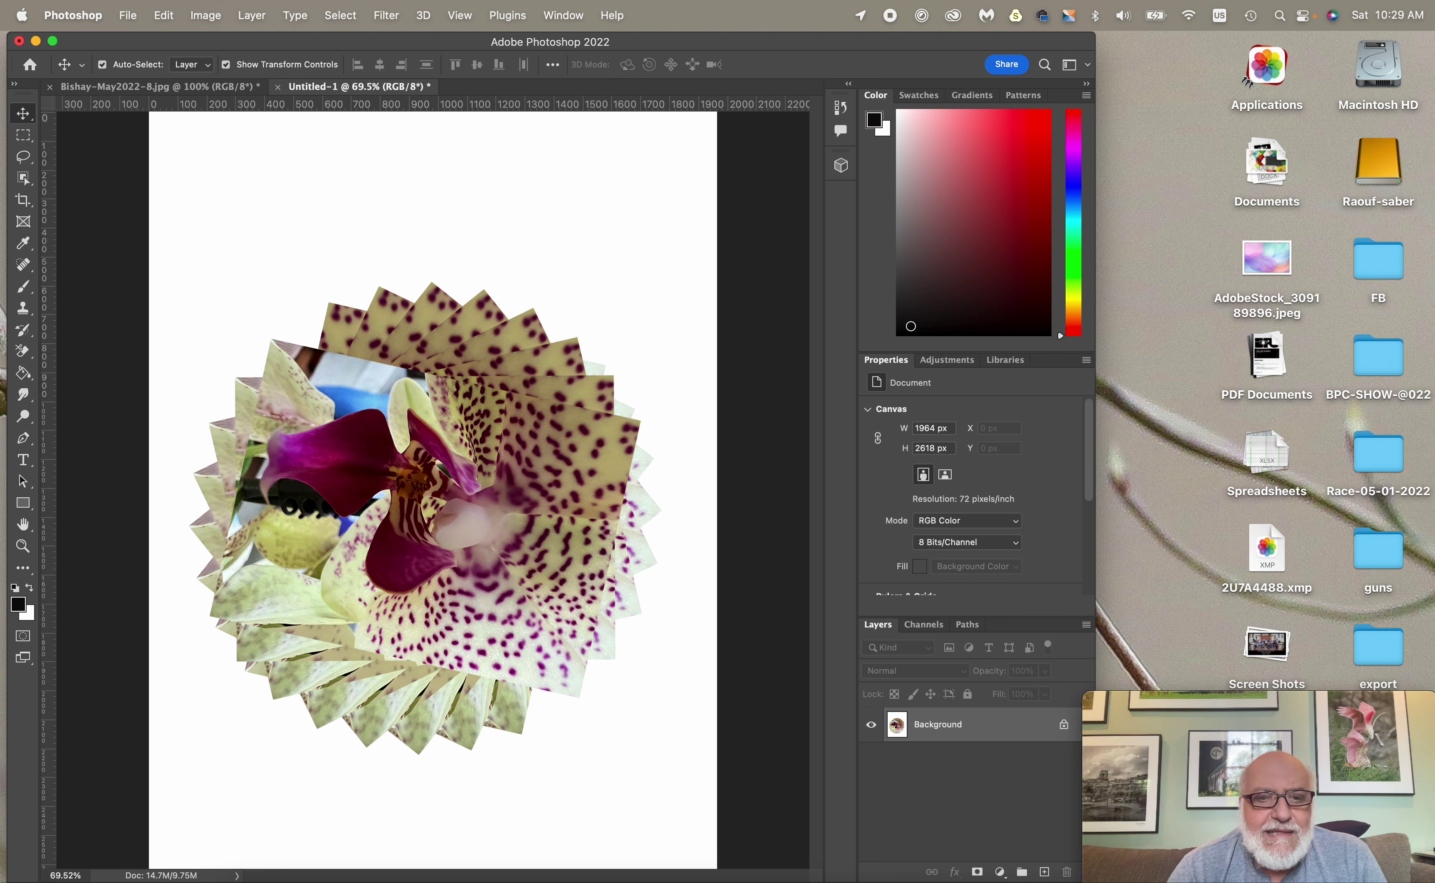
Step: Place AdobeStock_309189896.jpeg from Finder onto the canvas and stretch its corners to fill it
{"action": "left_click", "coordinate": [215, 869]}
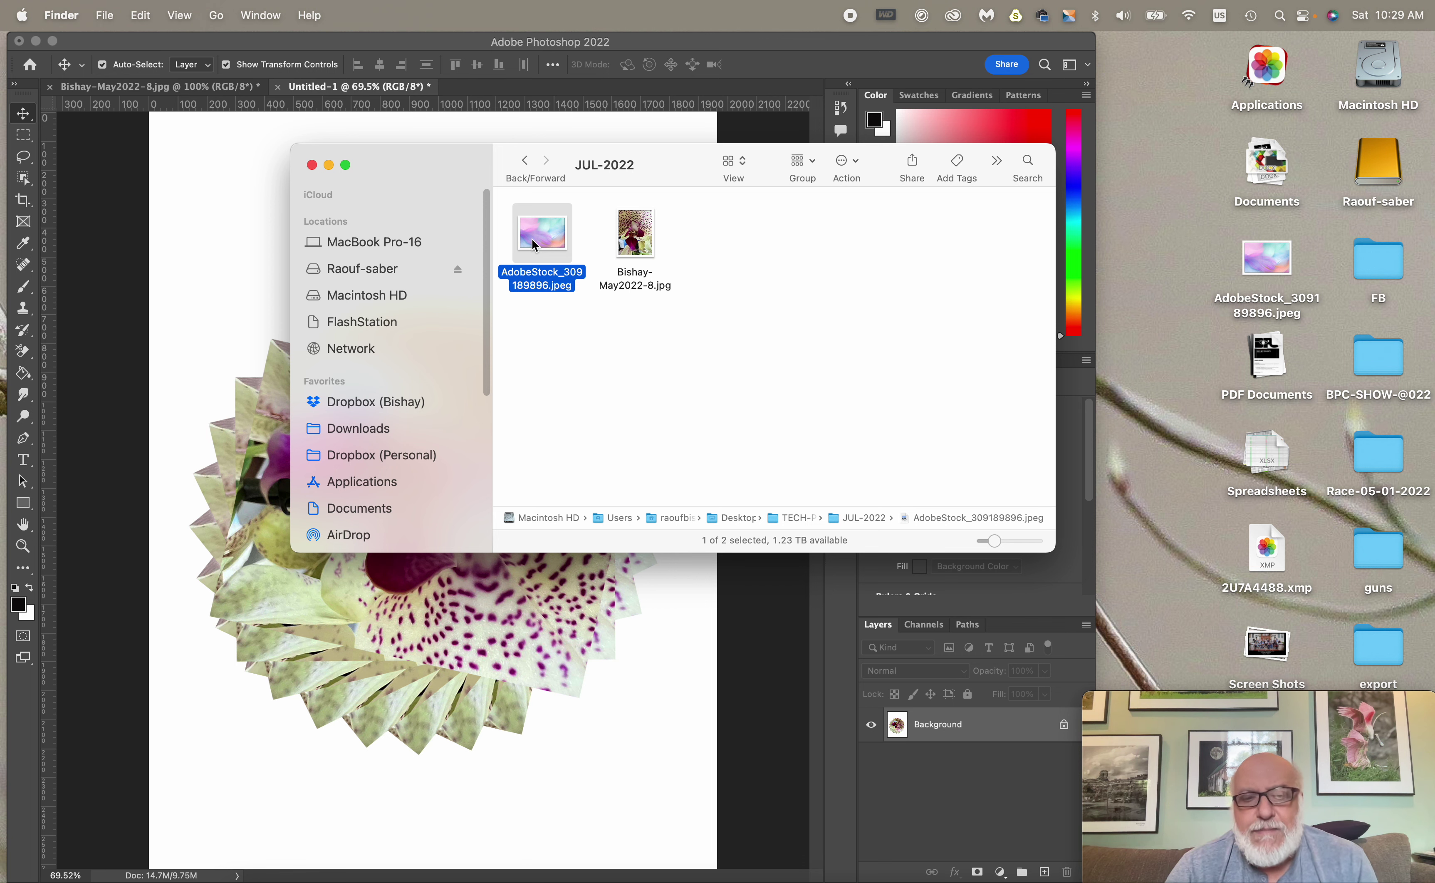
{"action": "left_click_drag", "start_coordinate": [532, 240], "coordinate": [423, 627]}
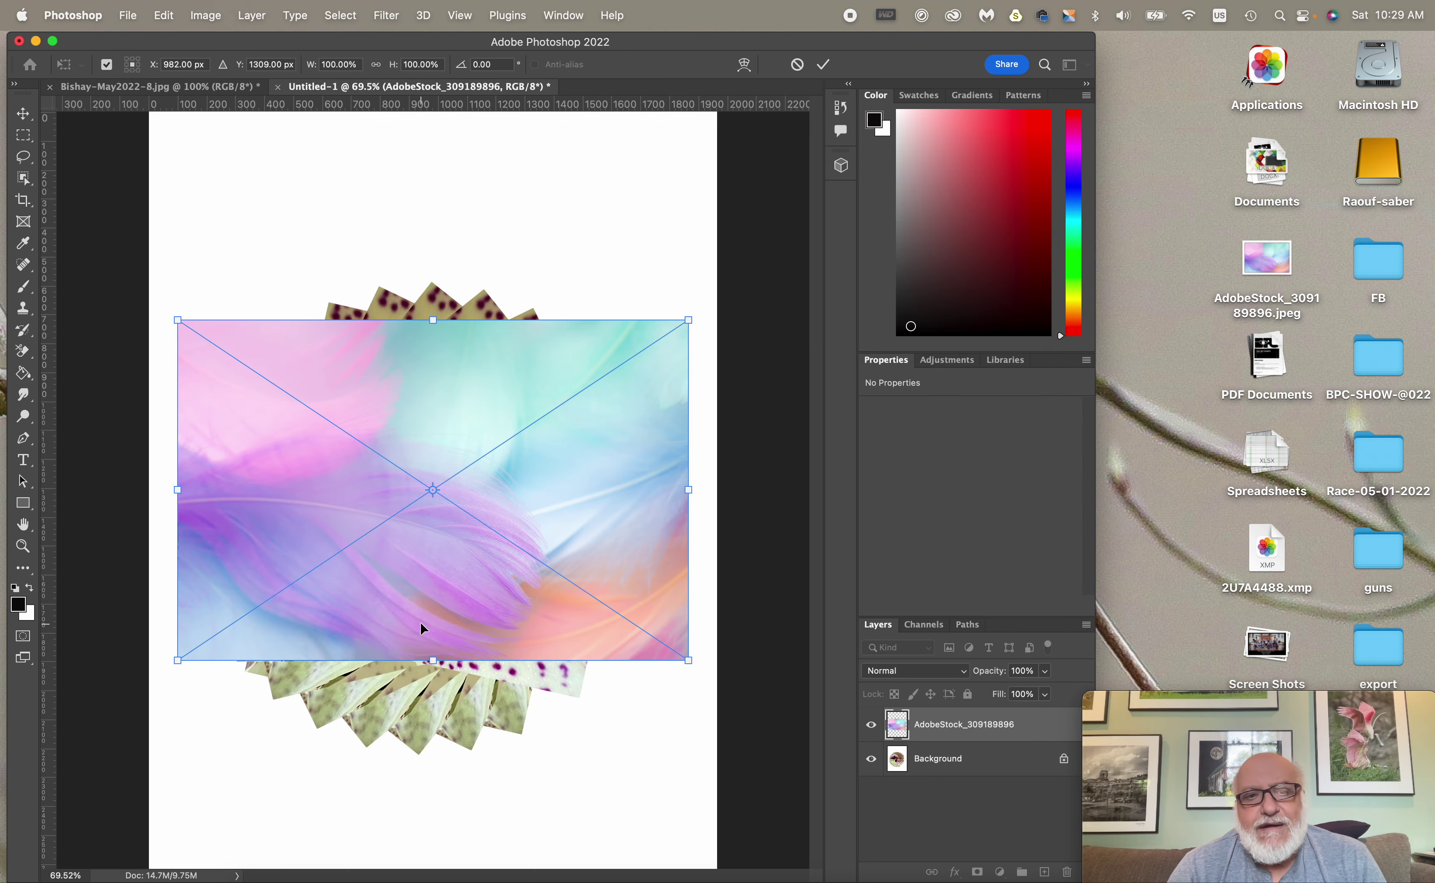
{"action": "left_click_drag", "start_coordinate": [178, 321], "coordinate": [149, 112]}
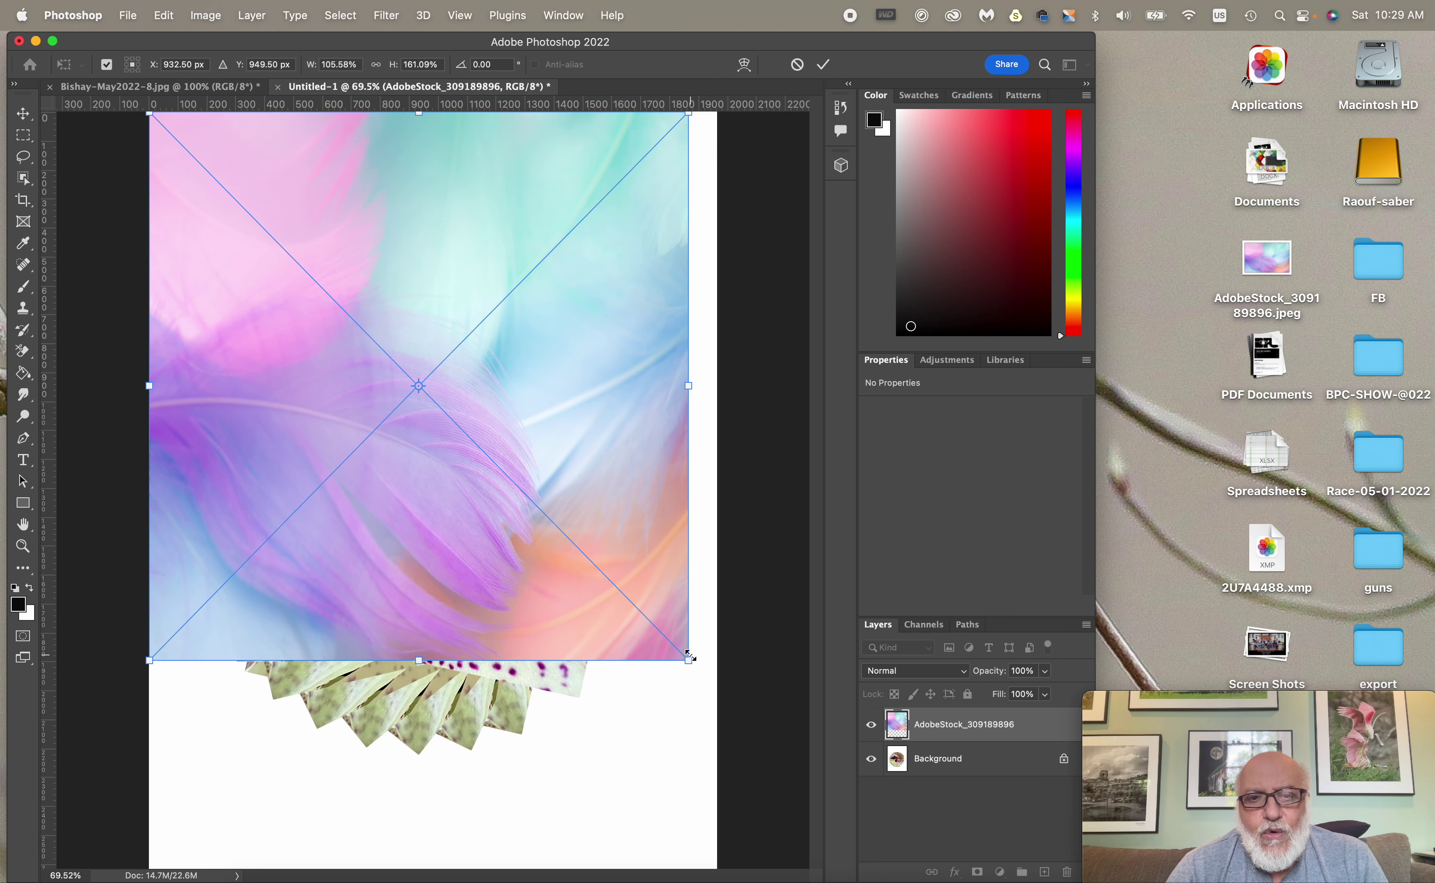
{"action": "left_click_drag", "start_coordinate": [688, 660], "coordinate": [728, 874]}
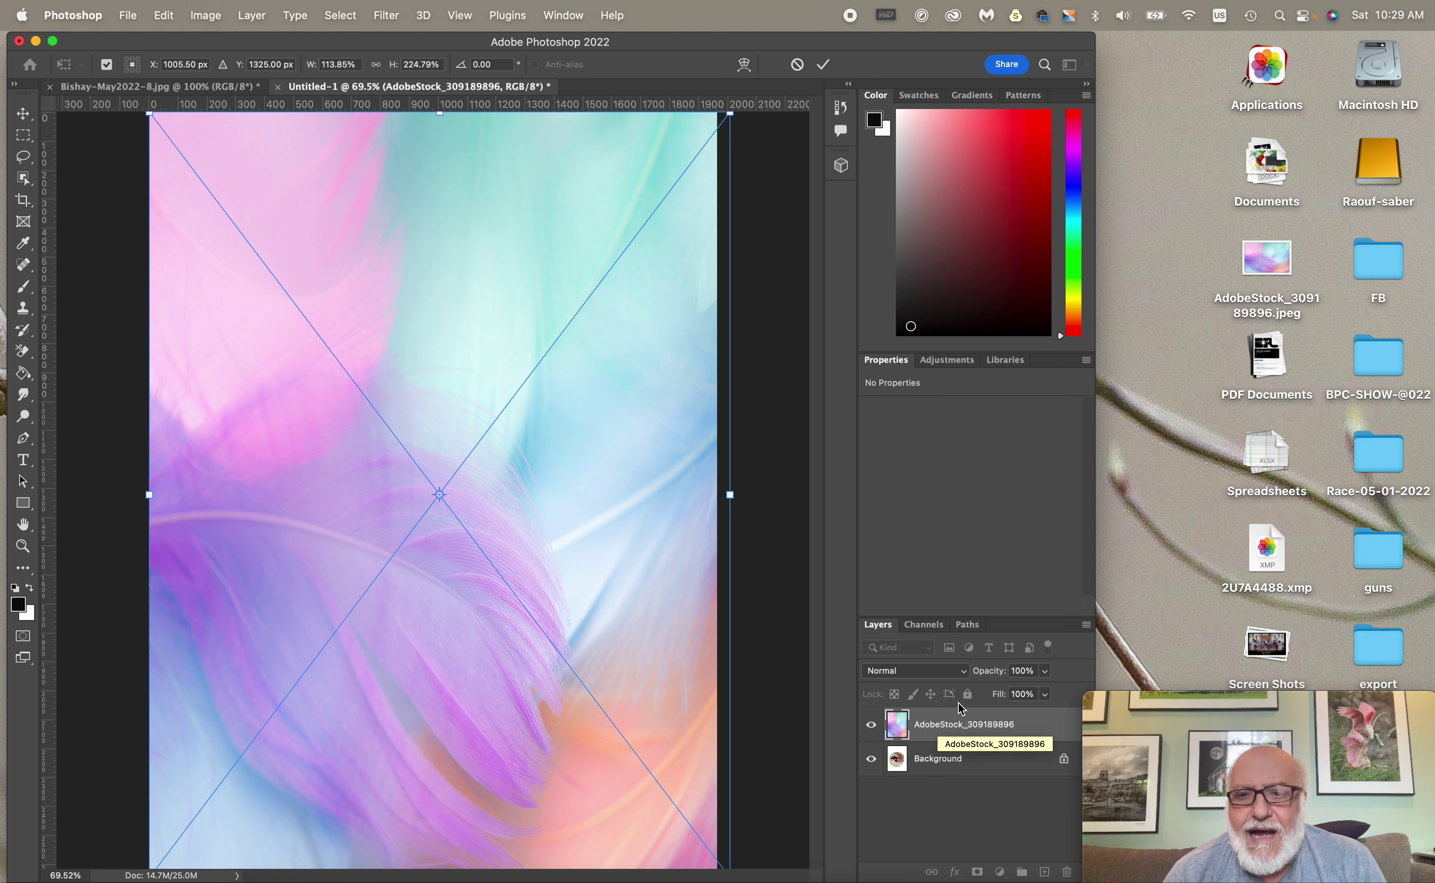
Step: Set the feather layer's blend mode to Darker Color, after trying Darken, and zoom out
{"action": "left_click", "coordinate": [965, 678]}
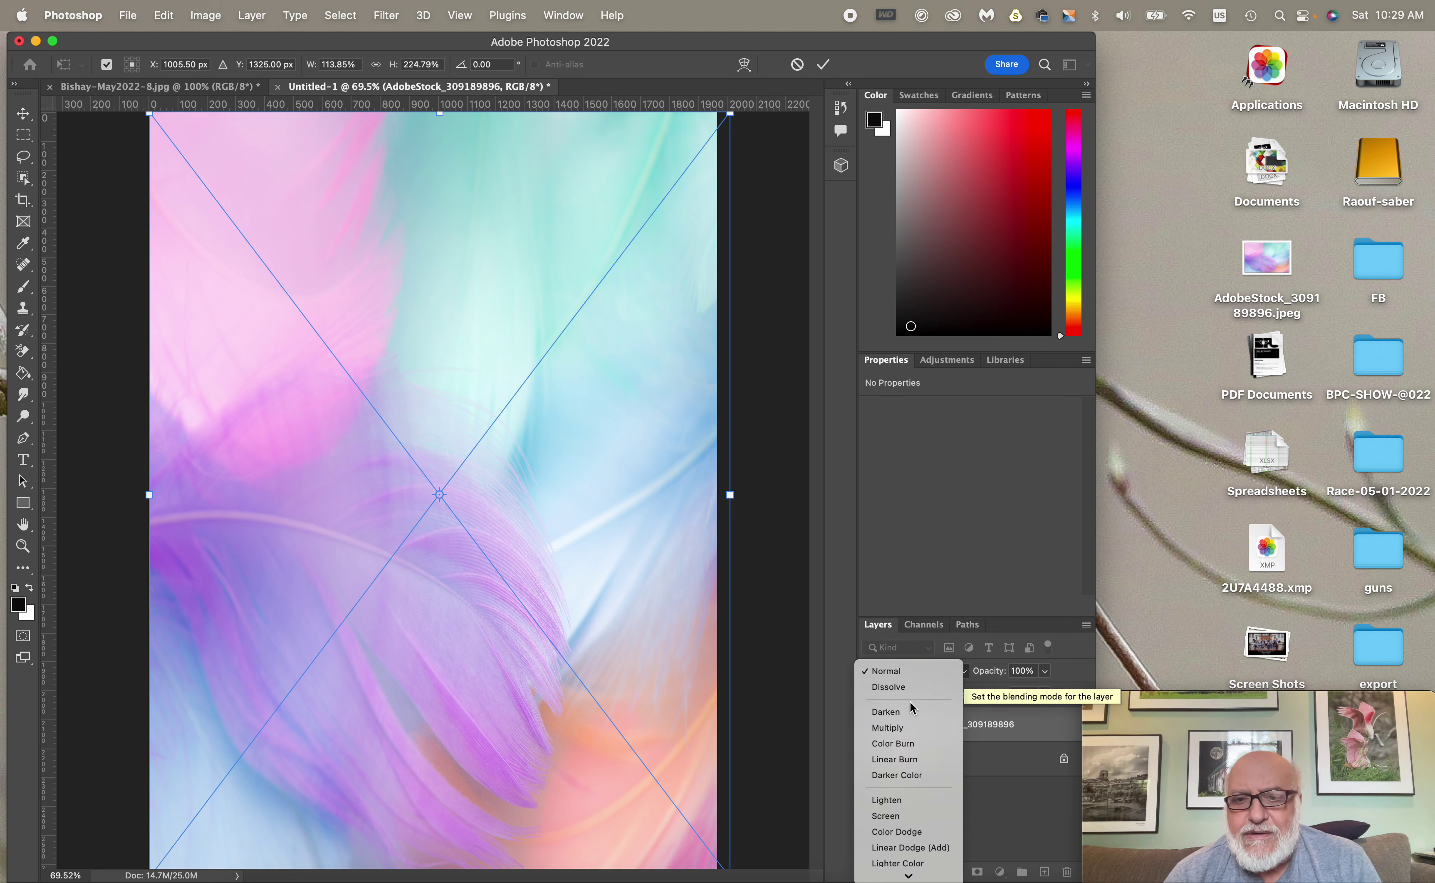
{"action": "left_click", "coordinate": [907, 714]}
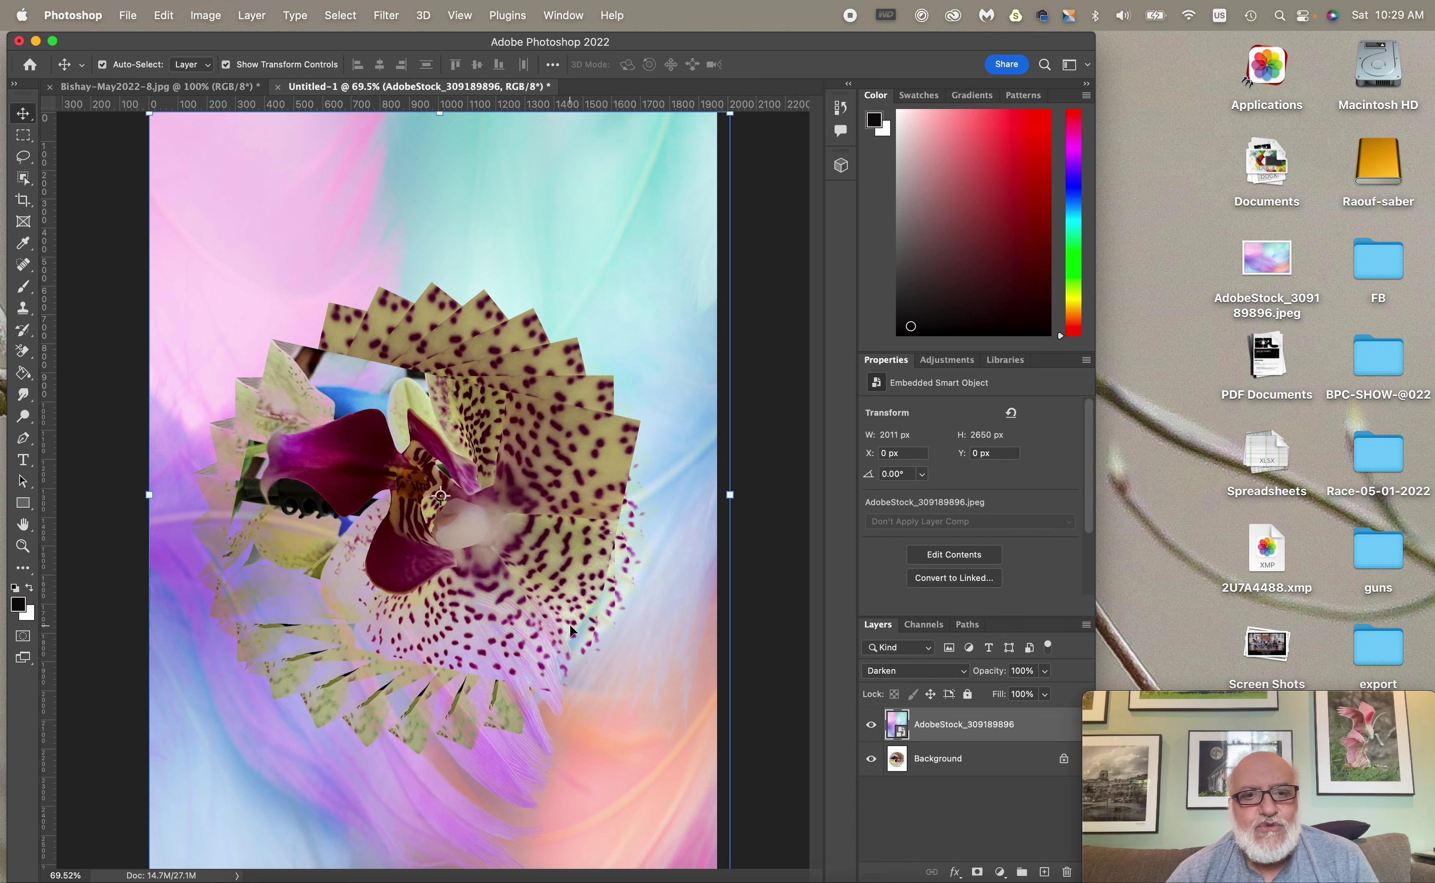
{"action": "left_click", "coordinate": [966, 675]}
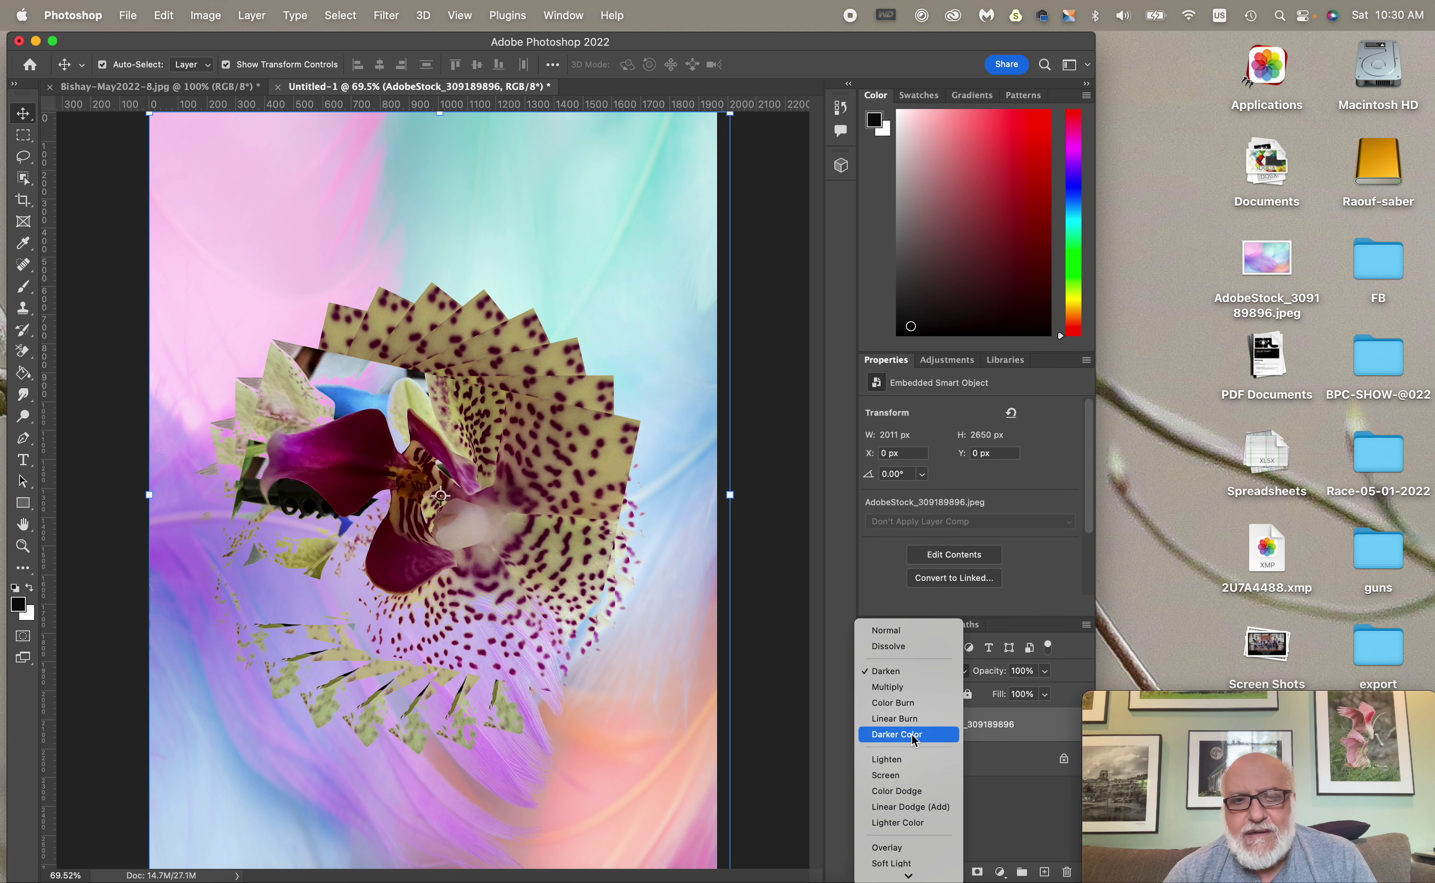
{"action": "left_click", "coordinate": [913, 739]}
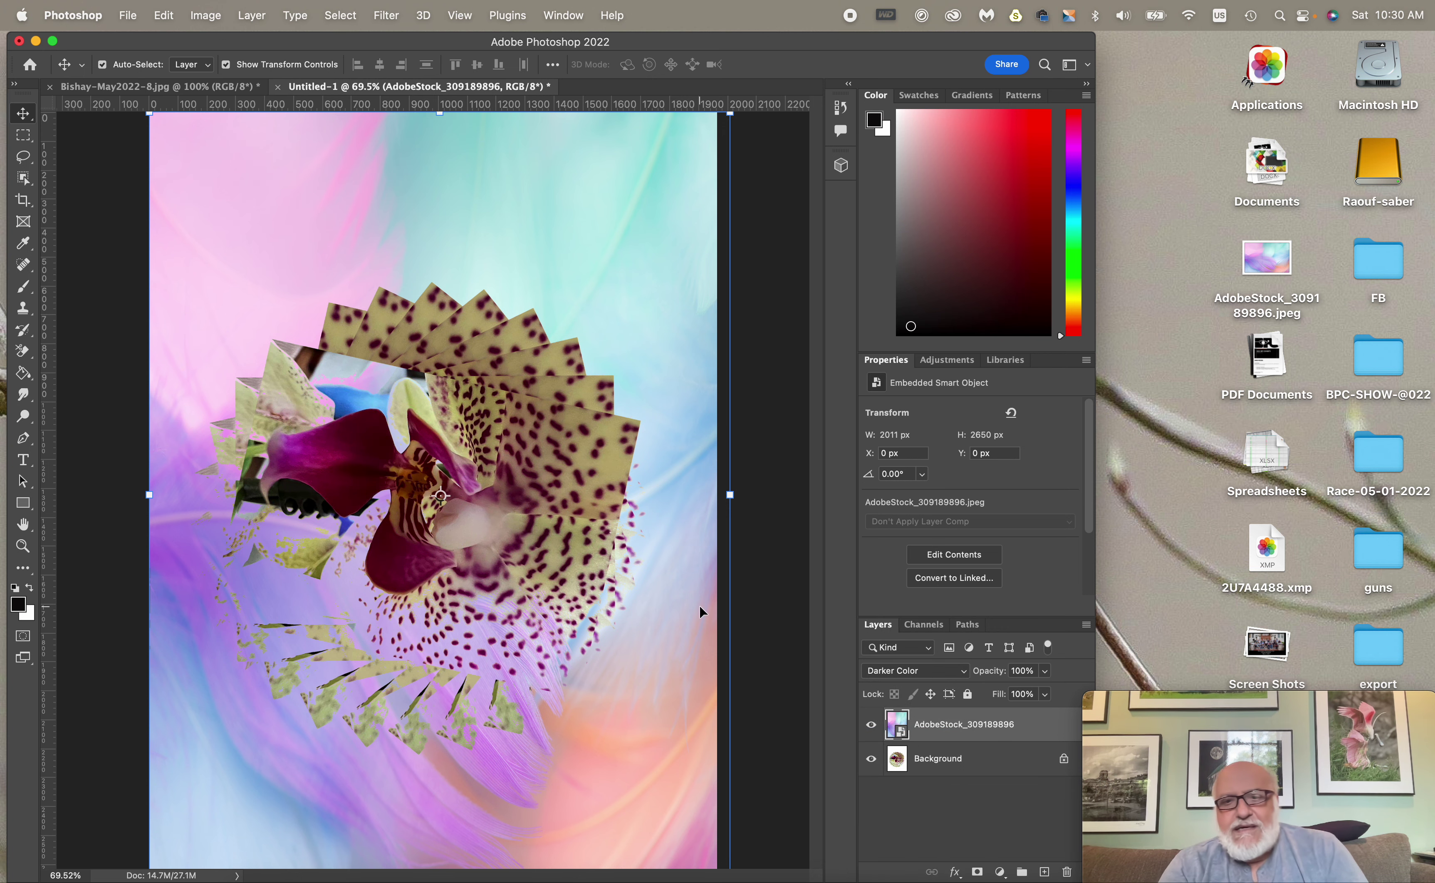
{"action": "key", "text": "super+minus"}
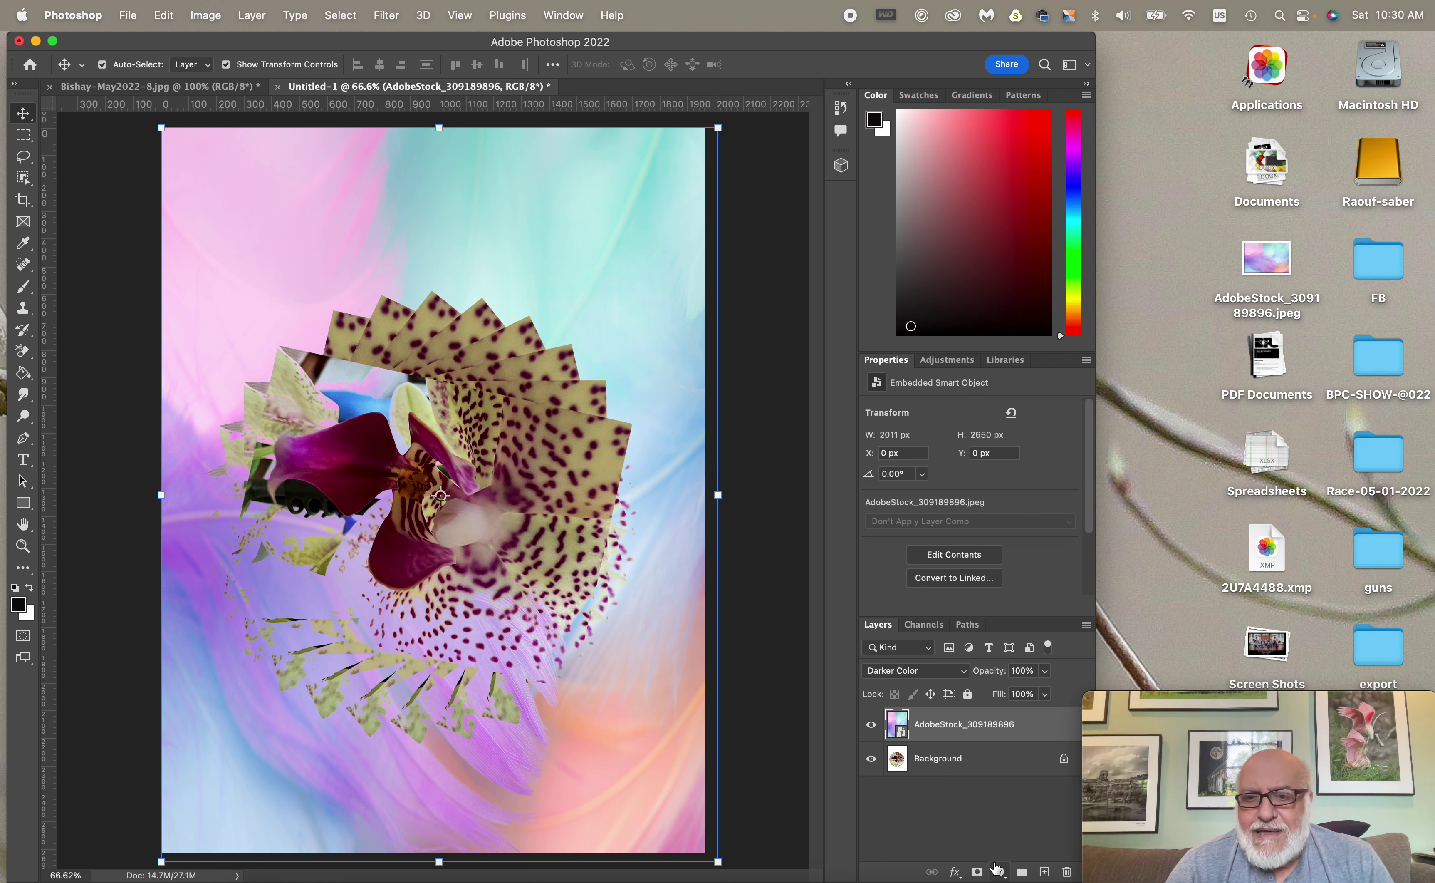
{"action": "mouse_move", "coordinate": [1122, 781]}
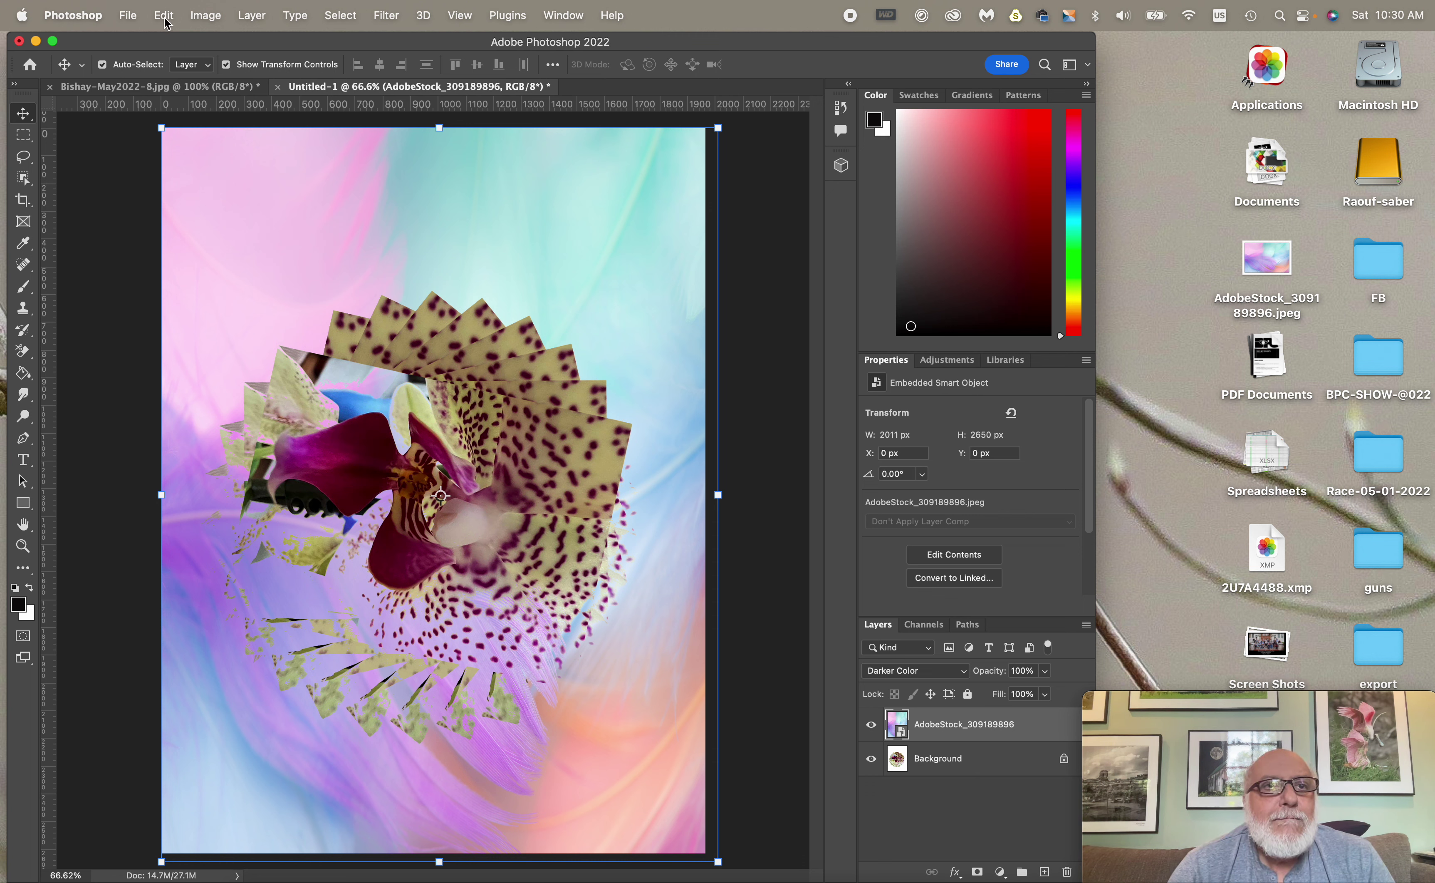
Step: Flatten the image, then crop all four edges inward to 1756 × 2003 px
{"action": "left_click", "coordinate": [259, 16]}
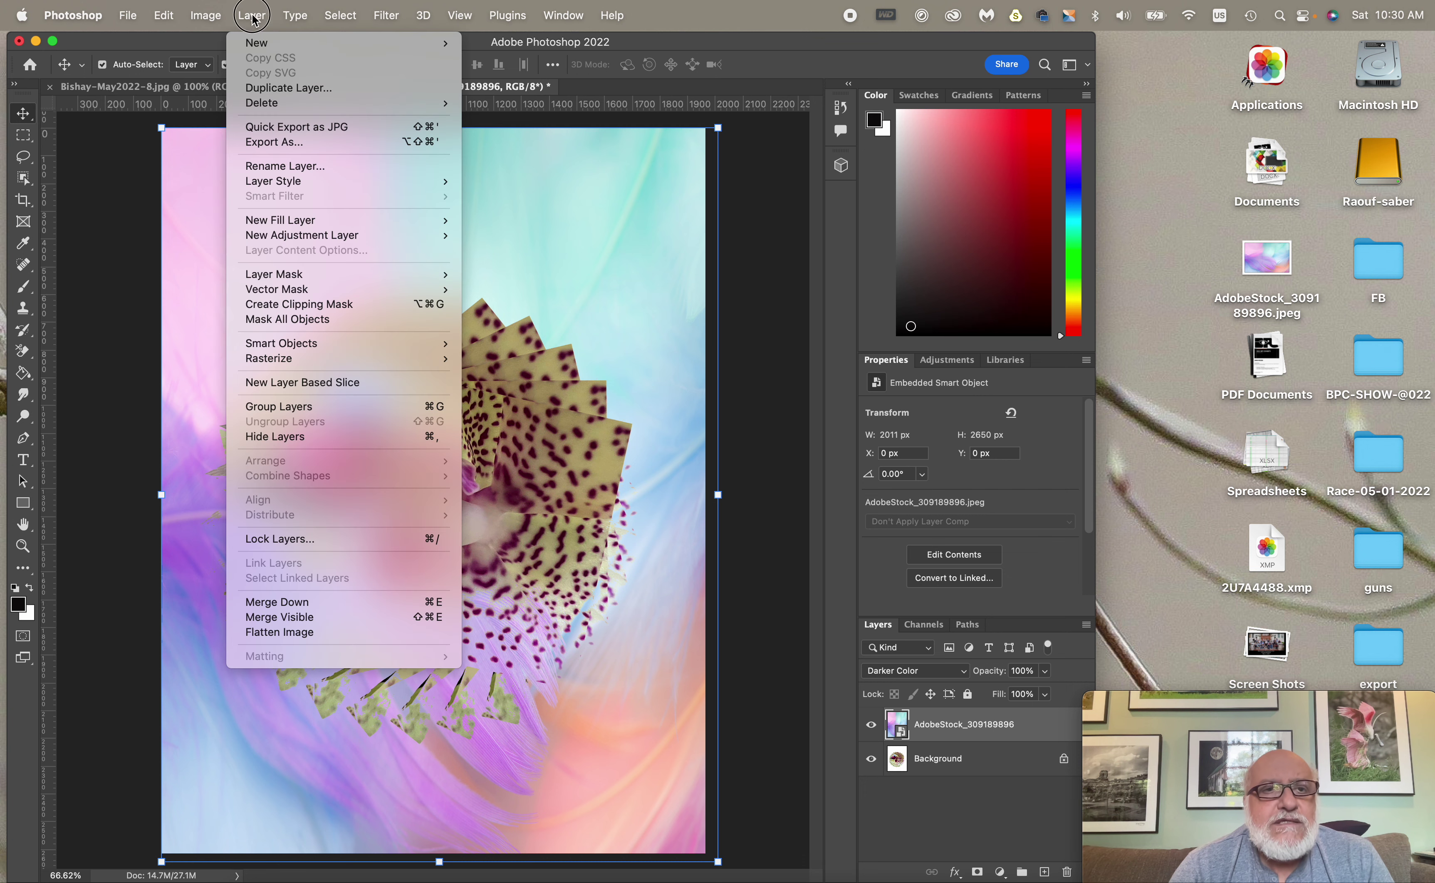
{"action": "left_click", "coordinate": [280, 632]}
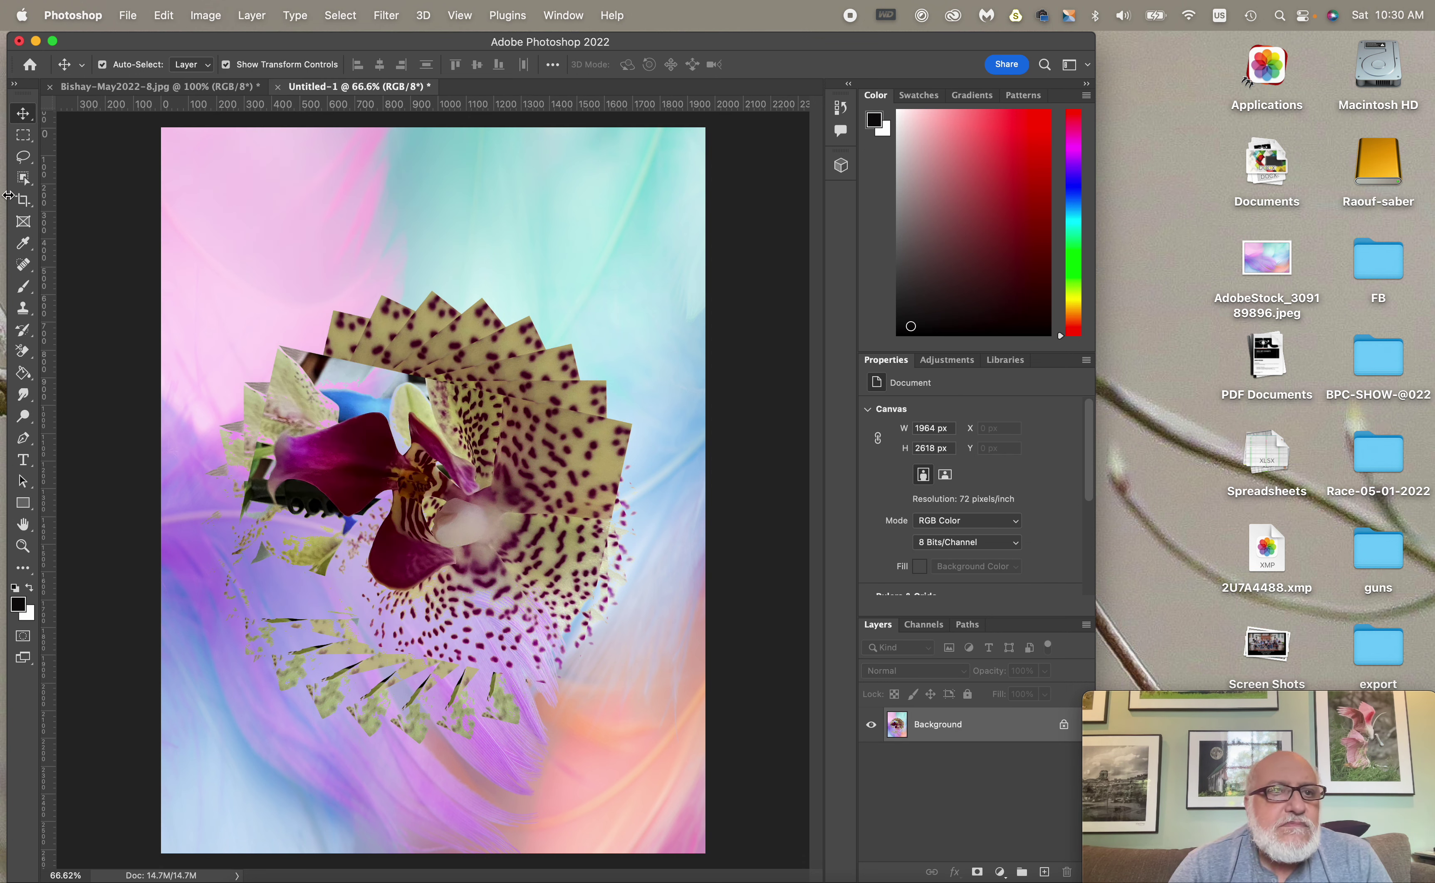
{"action": "left_click", "coordinate": [24, 201]}
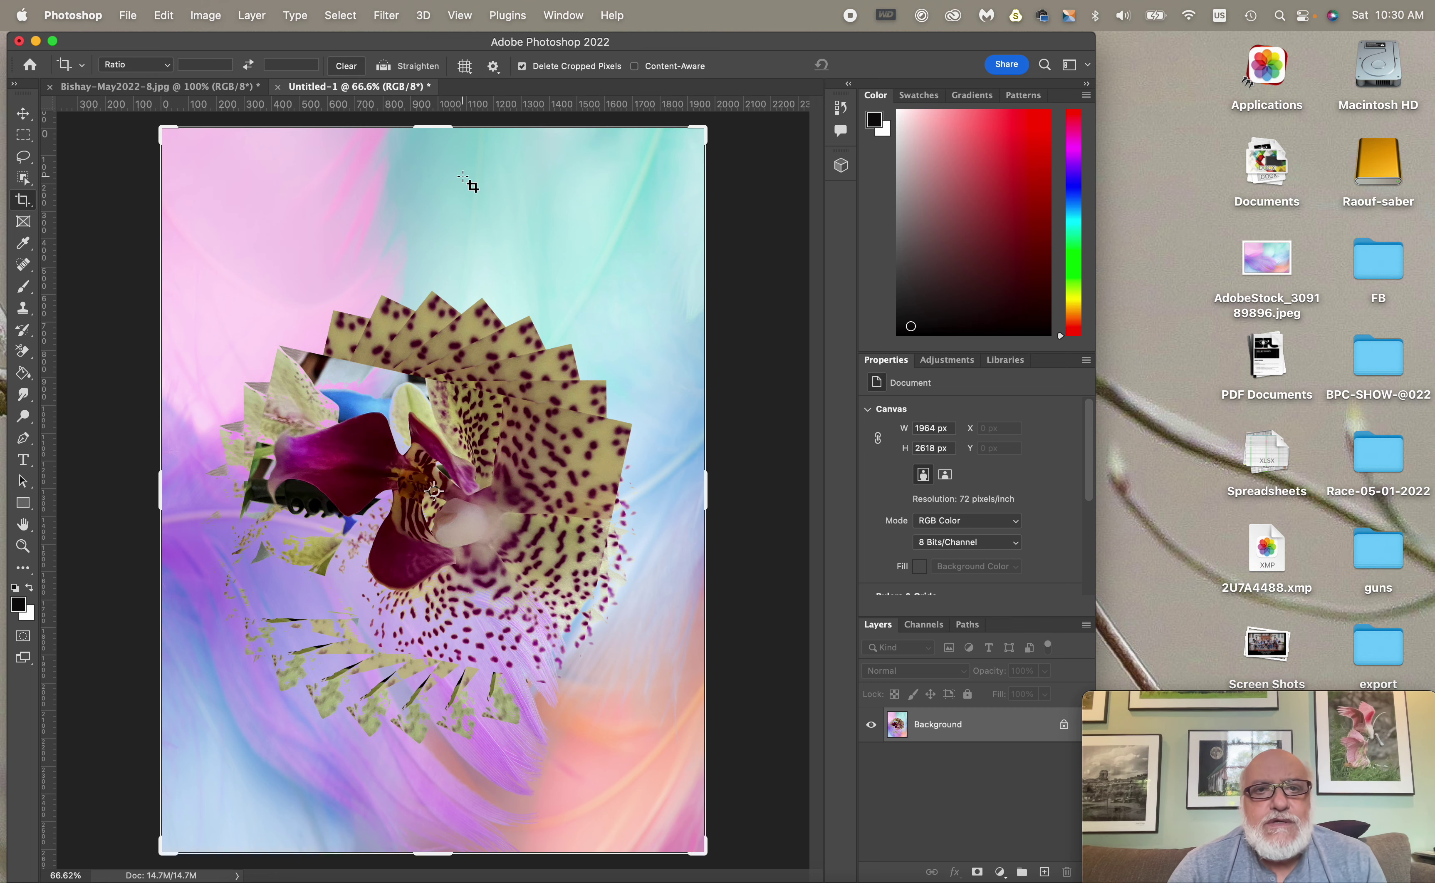
{"action": "left_click_drag", "start_coordinate": [425, 125], "coordinate": [420, 183]}
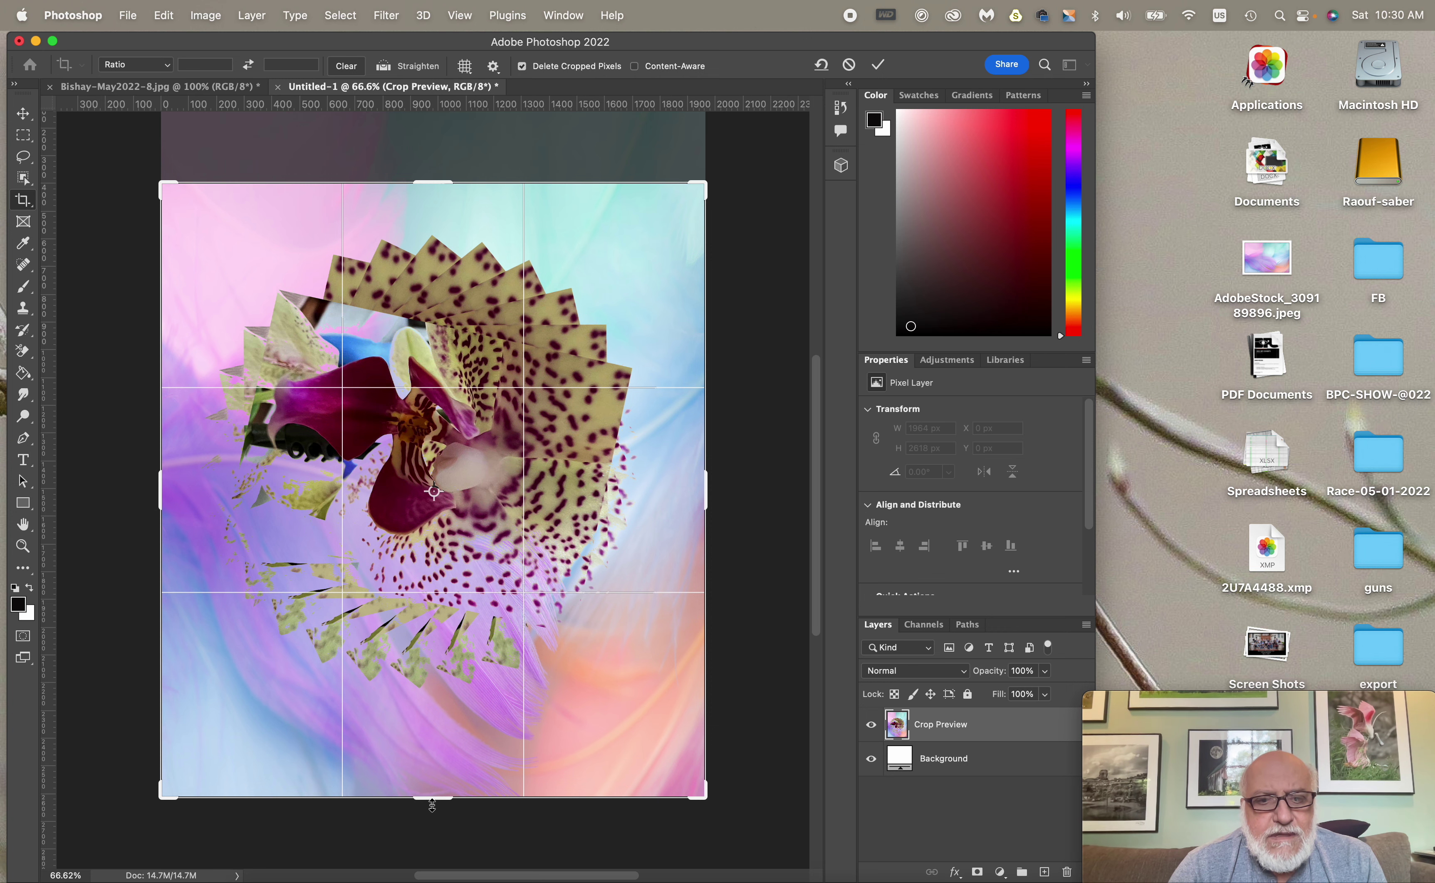
{"action": "left_click_drag", "start_coordinate": [427, 796], "coordinate": [441, 764]}
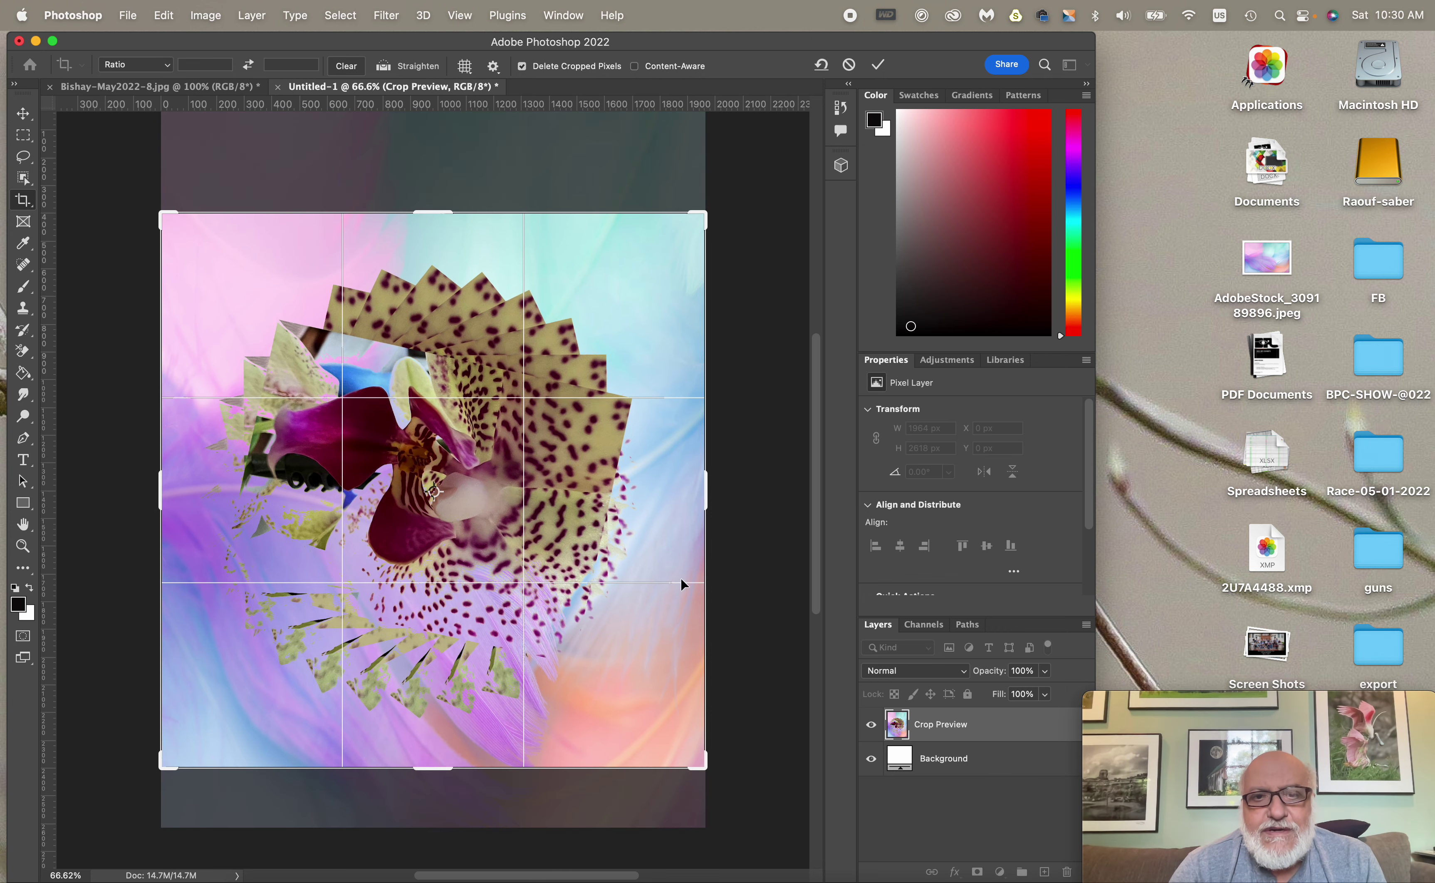
{"action": "left_click_drag", "start_coordinate": [710, 489], "coordinate": [683, 486]}
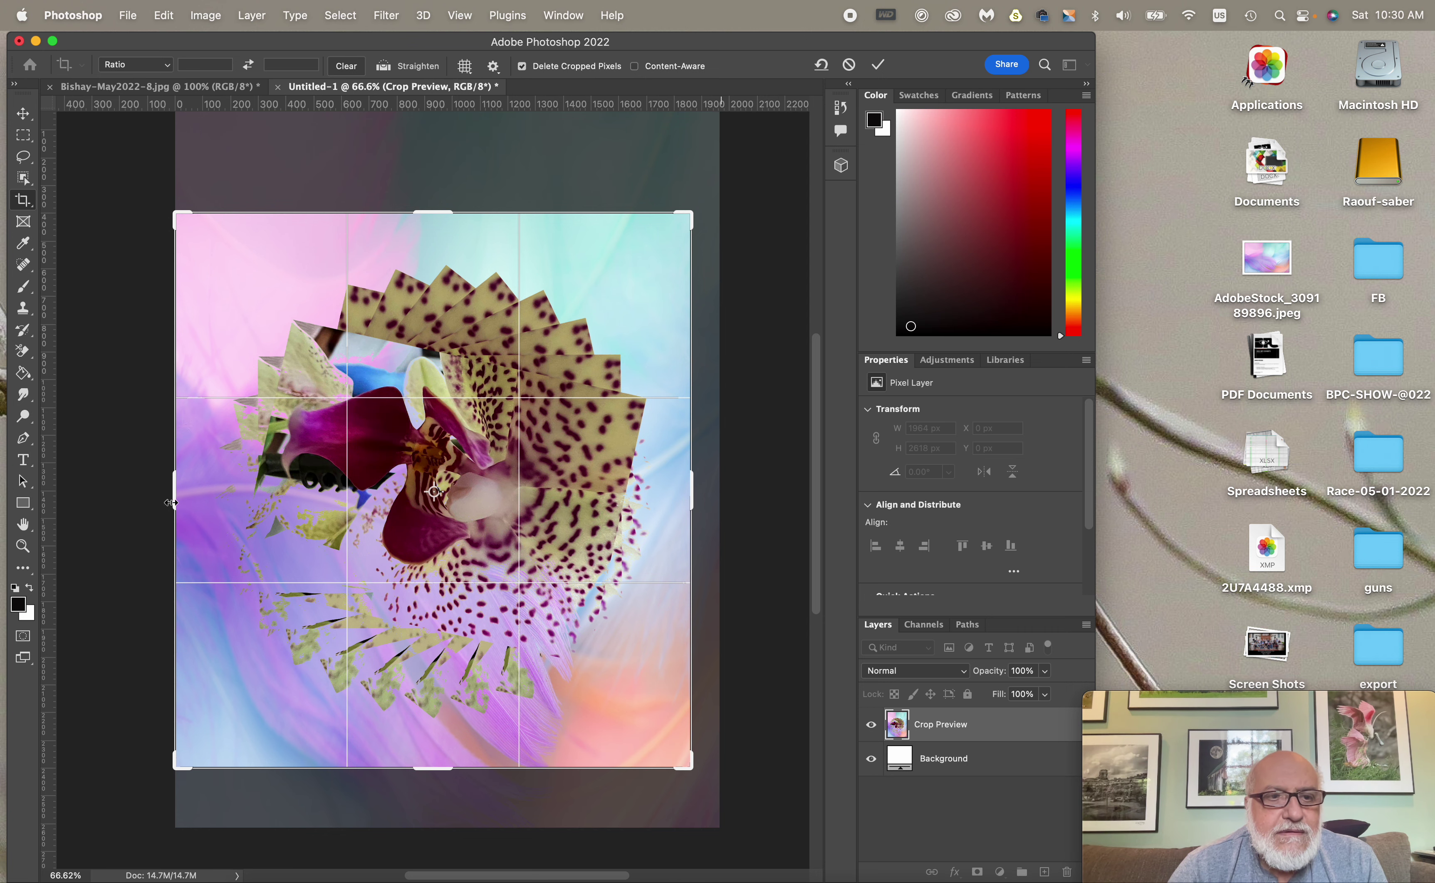
{"action": "mouse_move", "coordinate": [168, 501]}
{"action": "left_mouse_down"}
{"action": "mouse_move", "coordinate": [204, 495]}
{"action": "mouse_move", "coordinate": [184, 500]}
{"action": "left_mouse_up"}
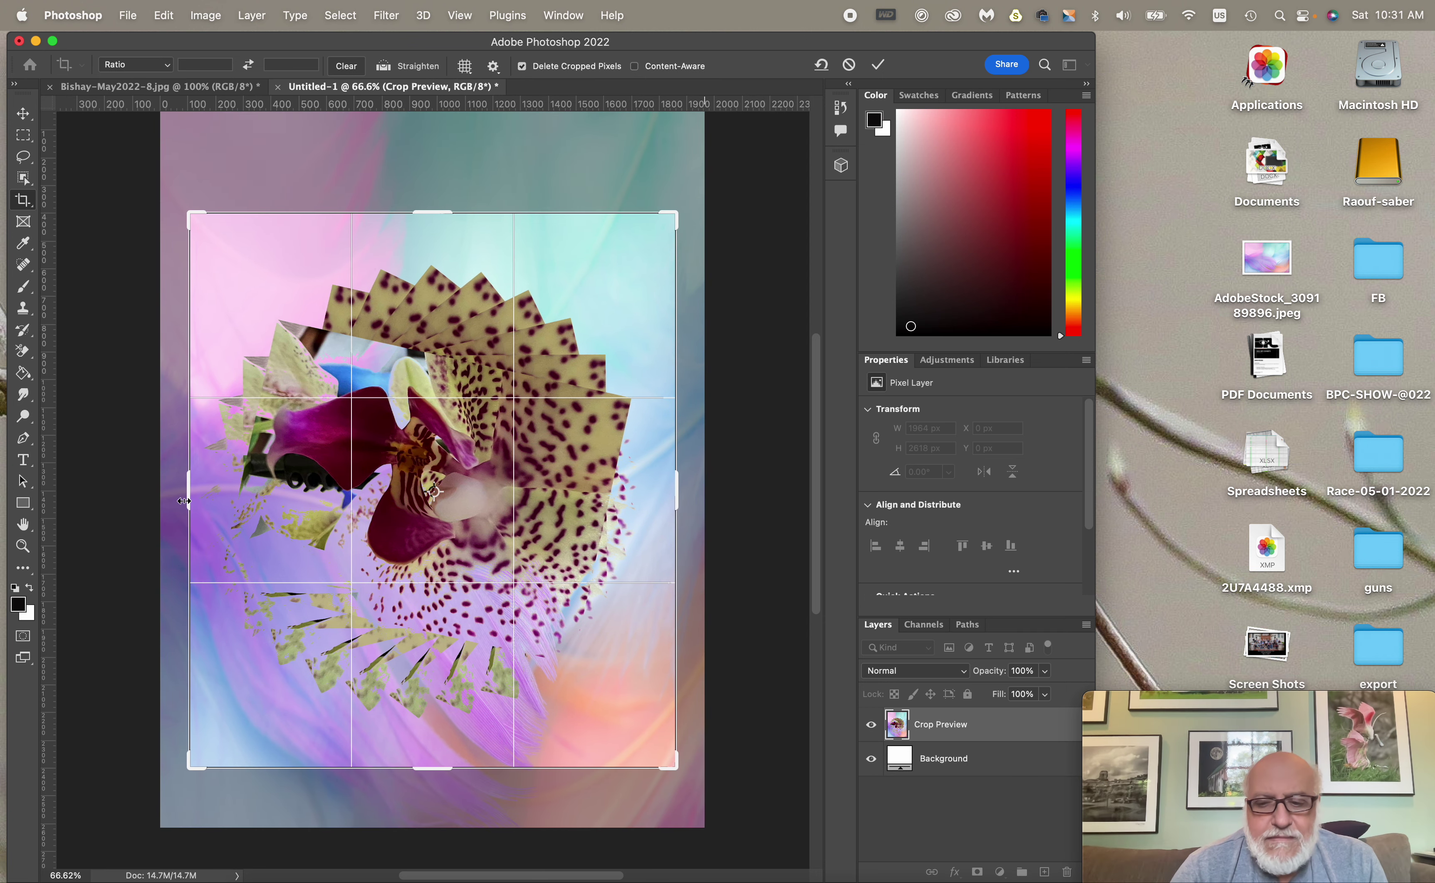
{"action": "key", "text": "Return"}
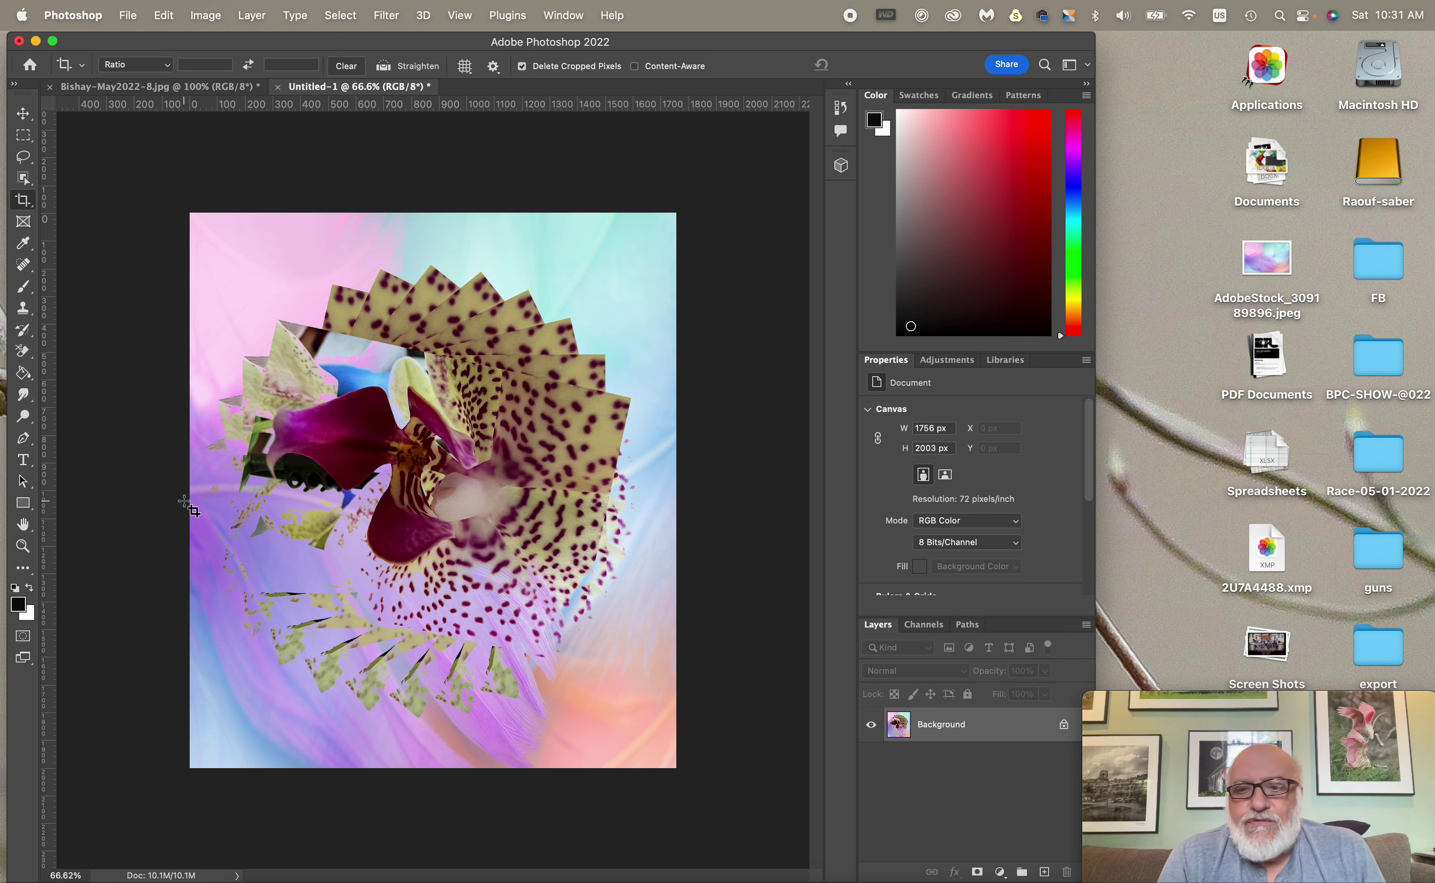